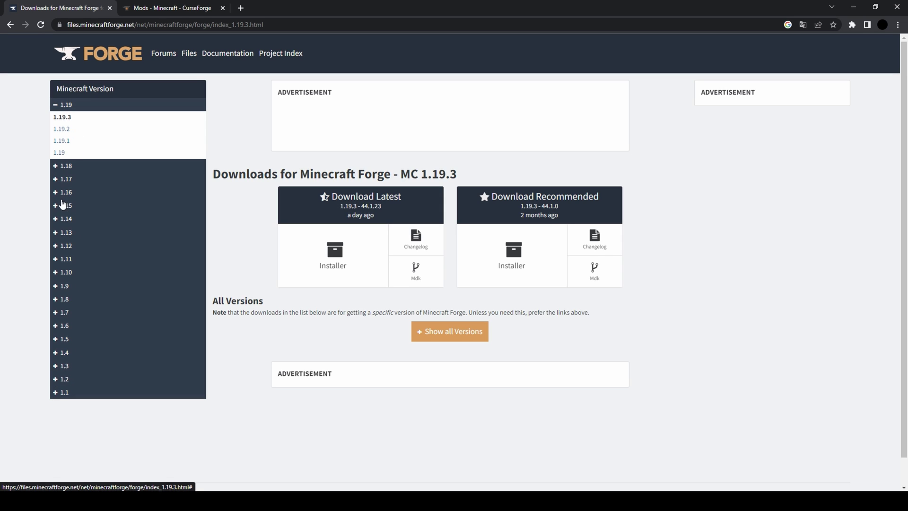
# Step: Open the Forge downloads for Minecraft version 1.16.5
pyautogui.click(56, 105)
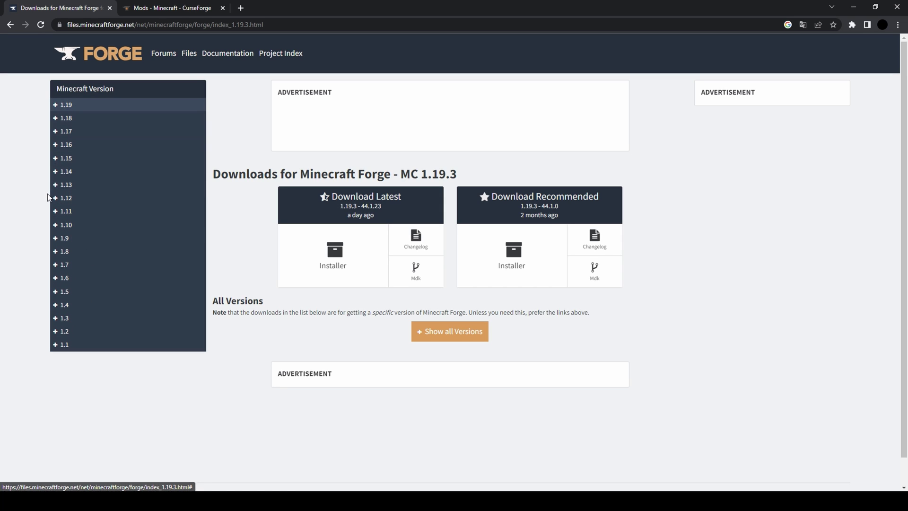
pyautogui.click(56, 145)
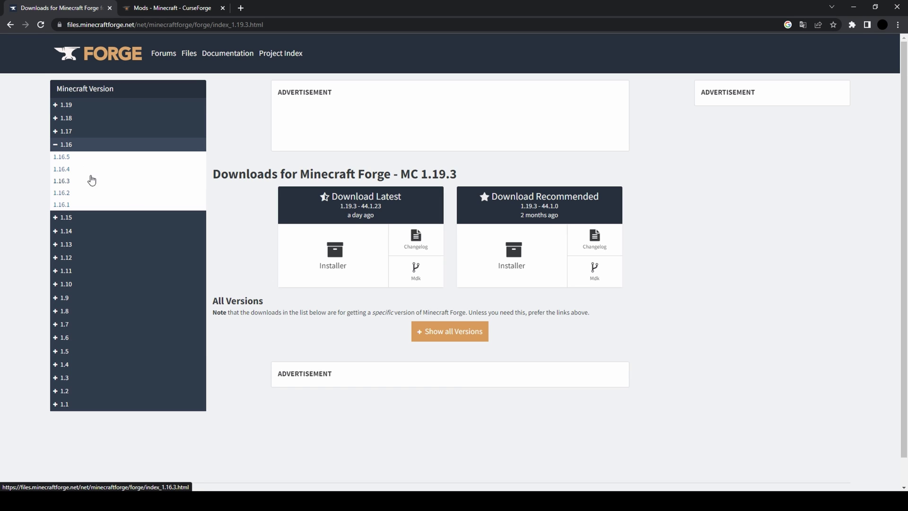
pyautogui.click(69, 159)
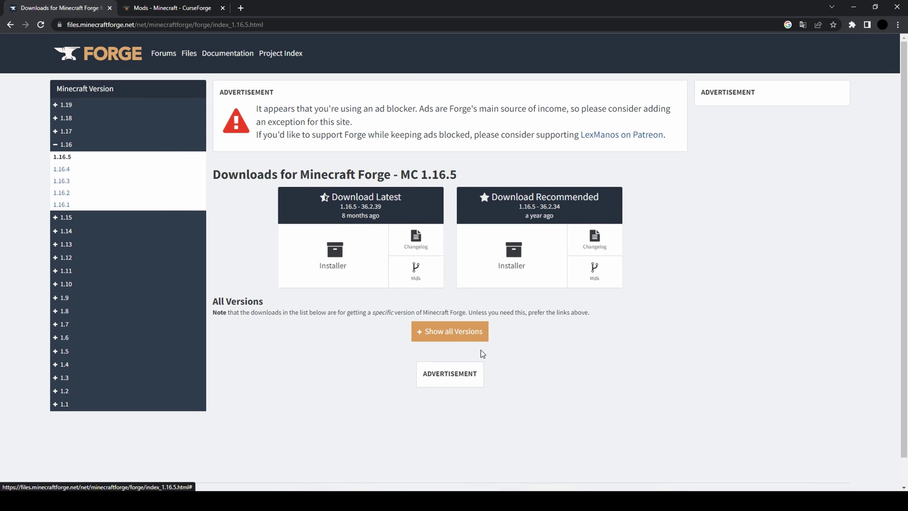
# Step: Show all Forge versions for Minecraft 1.16.5 and review the version list against the latest and recommended builds
pyautogui.click(467, 331)
pyautogui.scroll(-3, 635, 320)
pyautogui.scroll(-18, 351, 273)
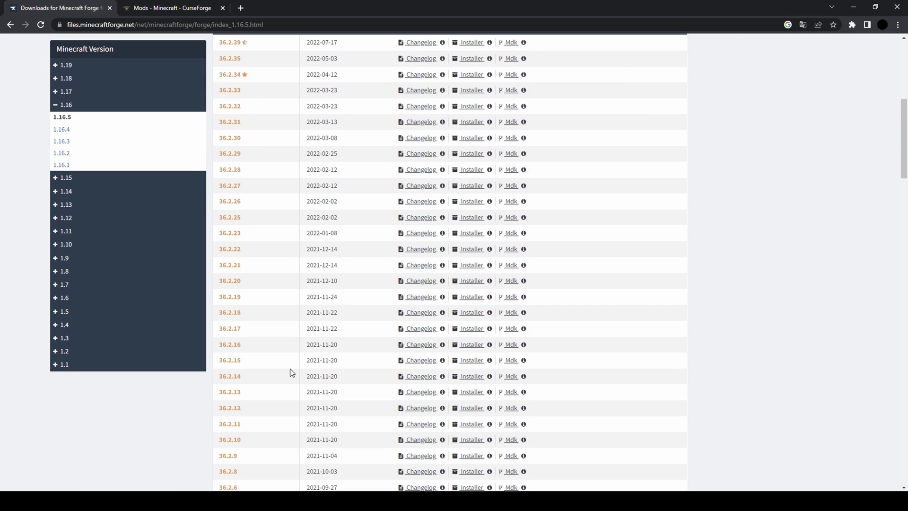
pyautogui.scroll(20, 289, 343)
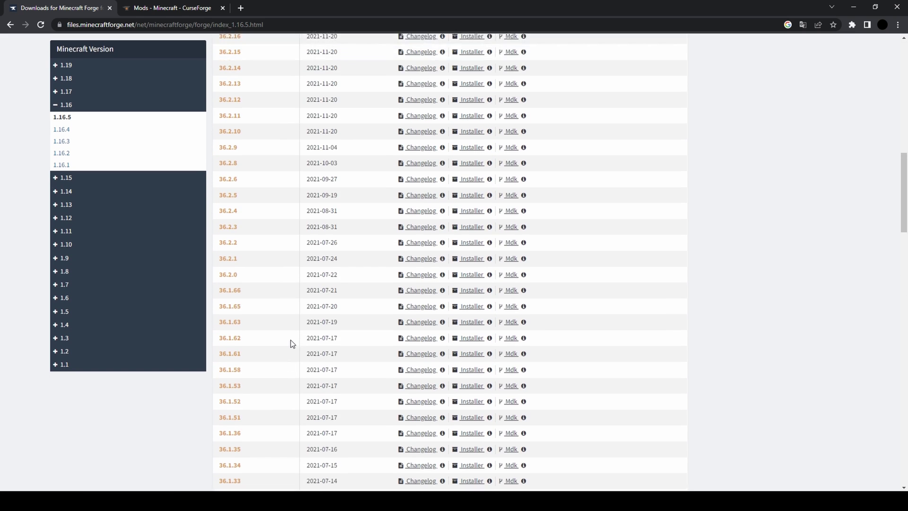
pyautogui.scroll(-3, 288, 336)
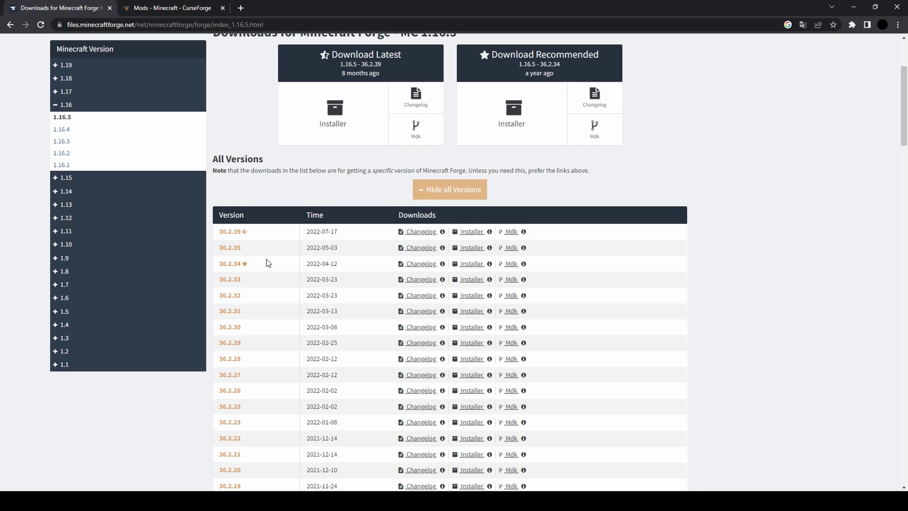
pyautogui.scroll(2, 274, 260)
pyautogui.scroll(1, 359, 160)
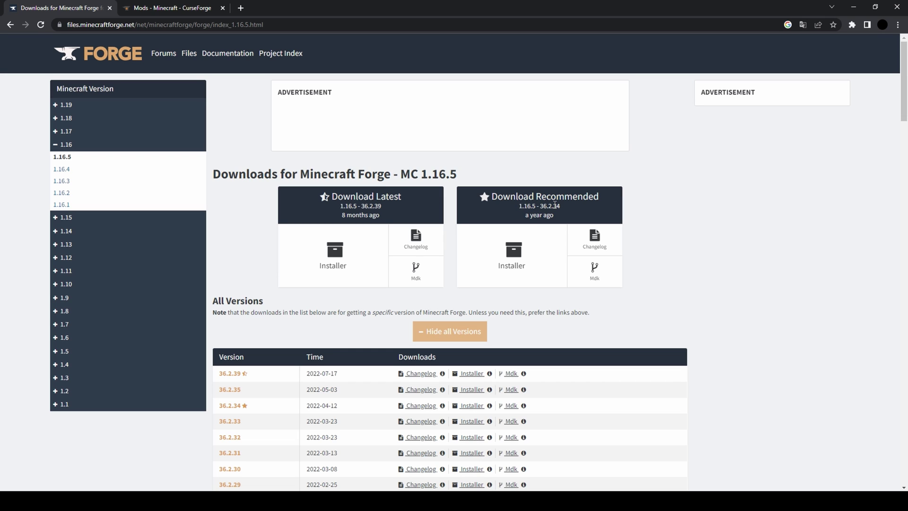
pyautogui.moveTo(558, 222)
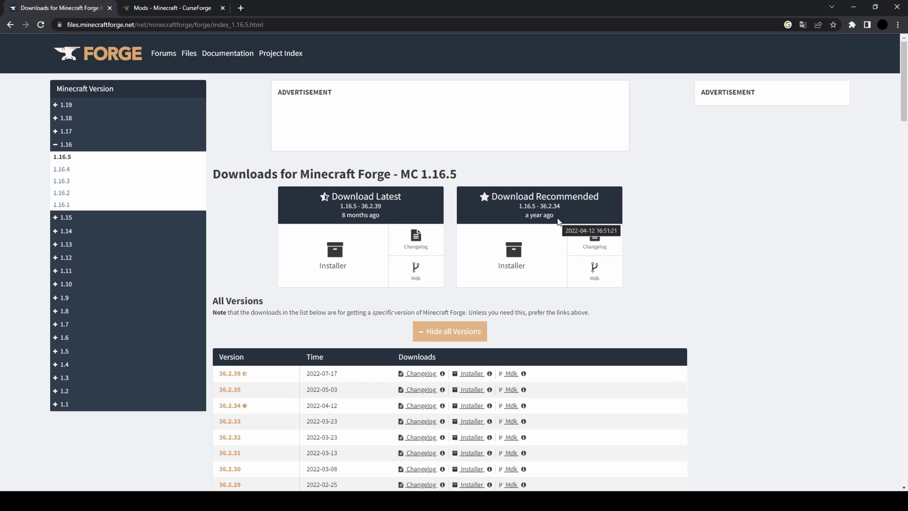
# Step: Download the latest Forge installer 1.16.5-36.2.39, skipping the advertisement, and set it to open once downloaded
pyautogui.scroll(-1, 554, 222)
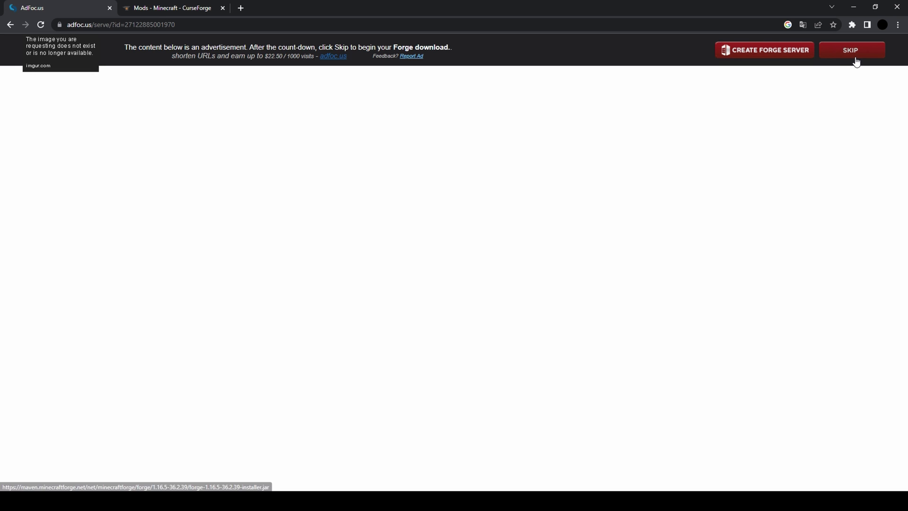
pyautogui.click(856, 57)
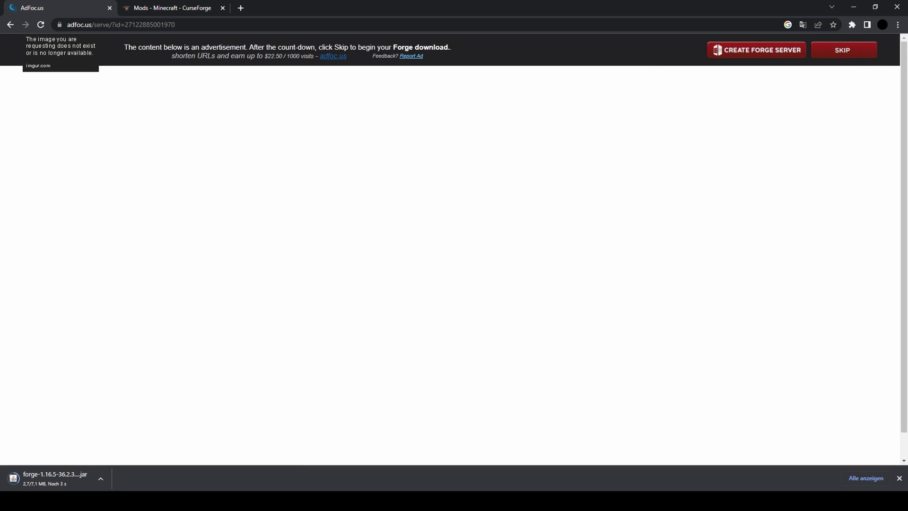
pyautogui.click(76, 476)
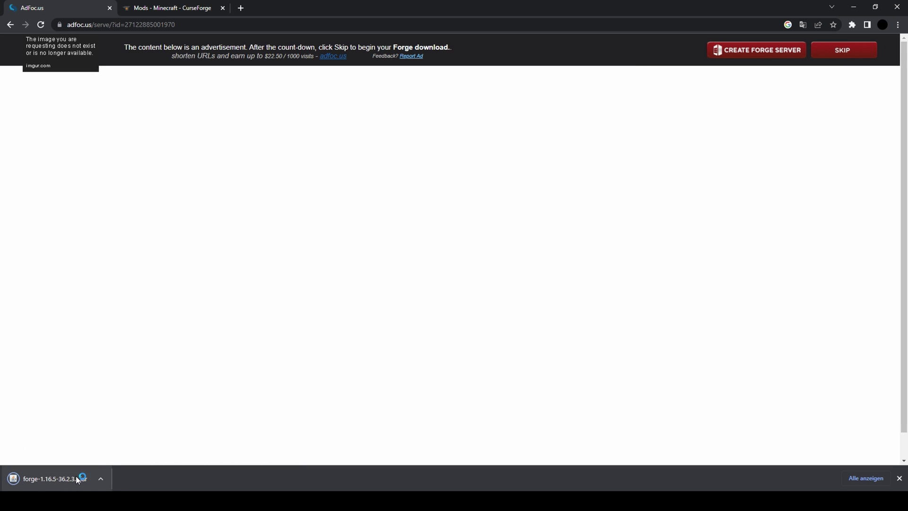
# Step: Switch to the CurseForge Minecraft mods page and close the AdFoc.us advertisement page
pyautogui.click(902, 45)
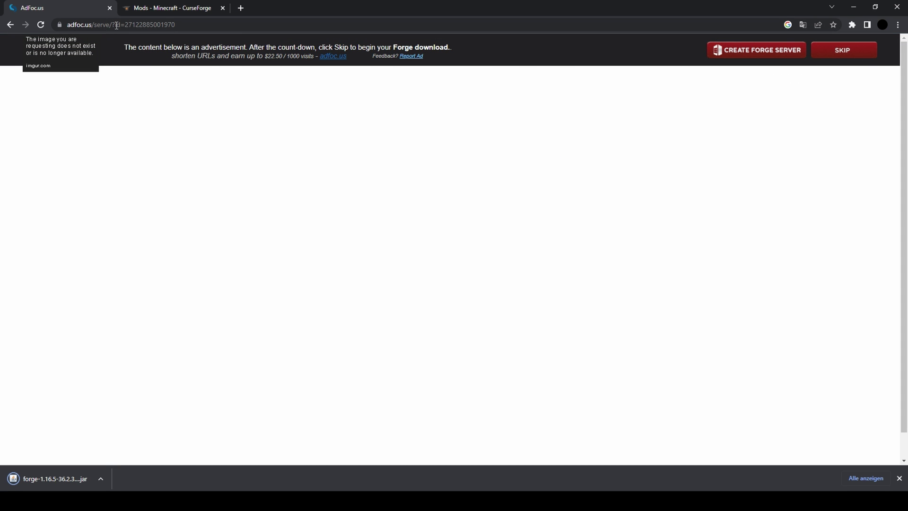
pyautogui.click(152, 8)
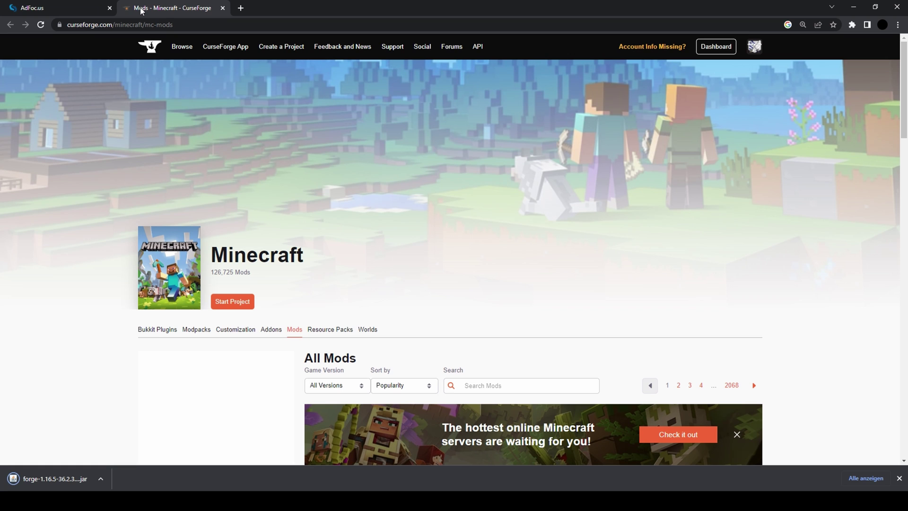
pyautogui.click(110, 8)
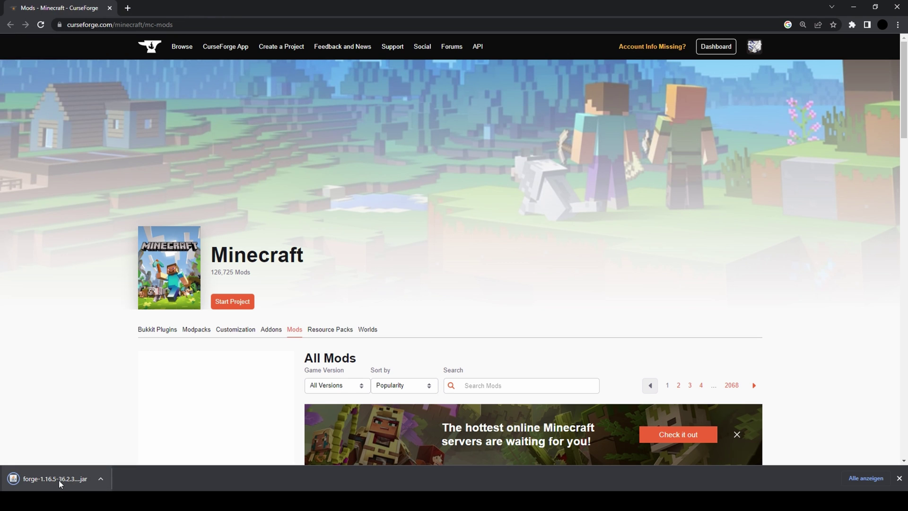
# Step: Launch the downloaded Forge installer and install the 1.16.5-forge-36.2.39 client into the .minecraft folder
pyautogui.click(101, 479)
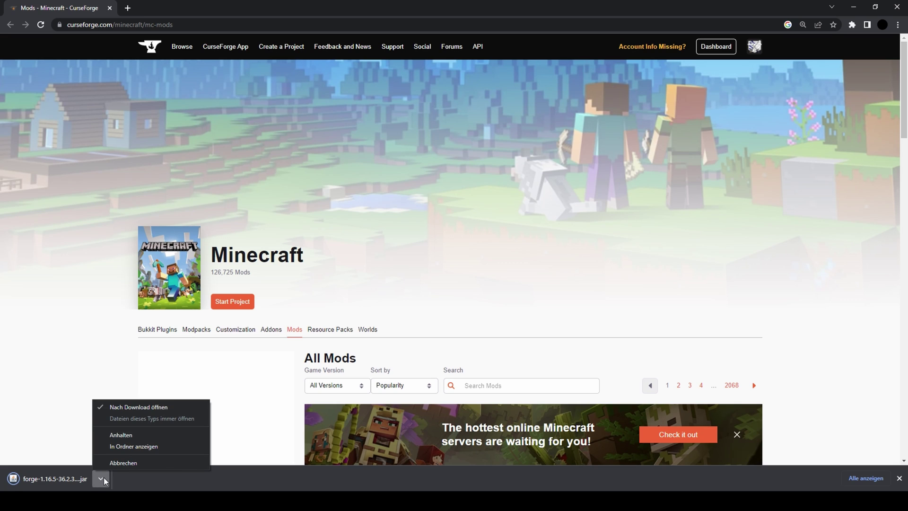
pyautogui.click(104, 477)
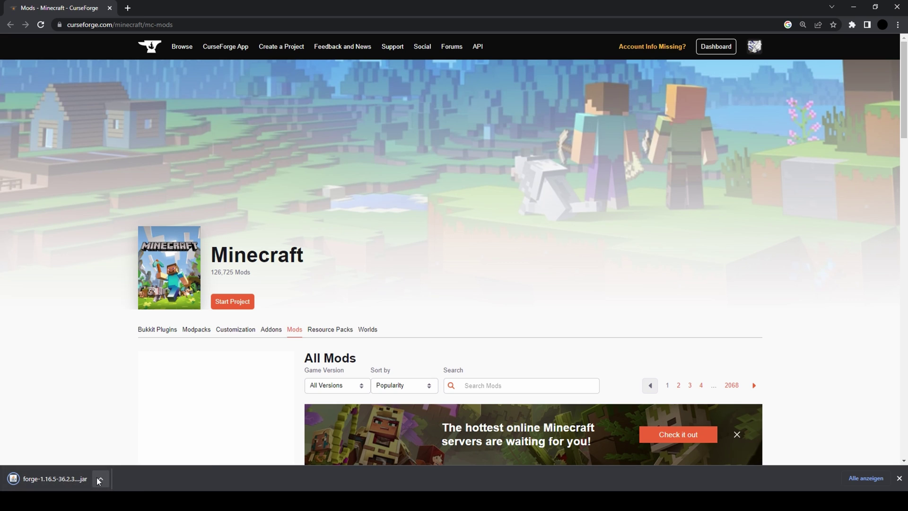
pyautogui.click(101, 479)
pyautogui.click(113, 443)
pyautogui.scroll(-3, 231, 348)
pyautogui.scroll(3, 234, 351)
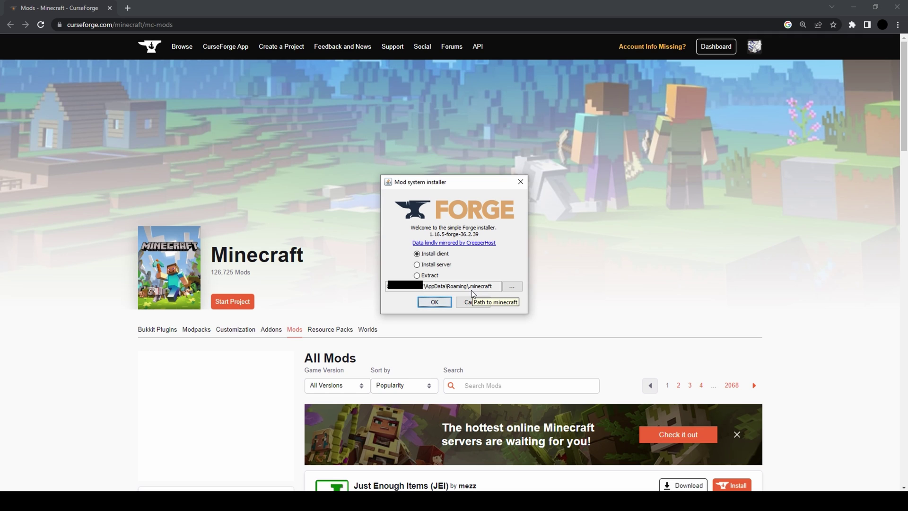
pyautogui.click(445, 303)
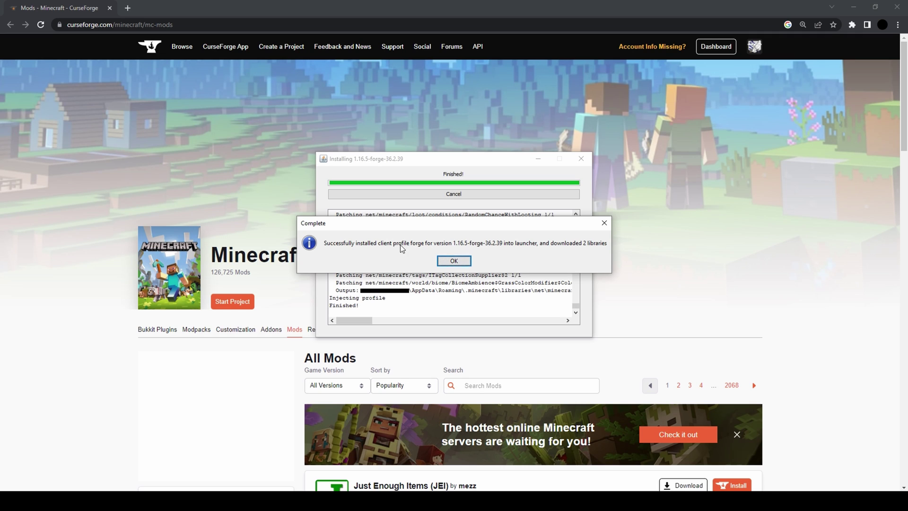
pyautogui.click(454, 261)
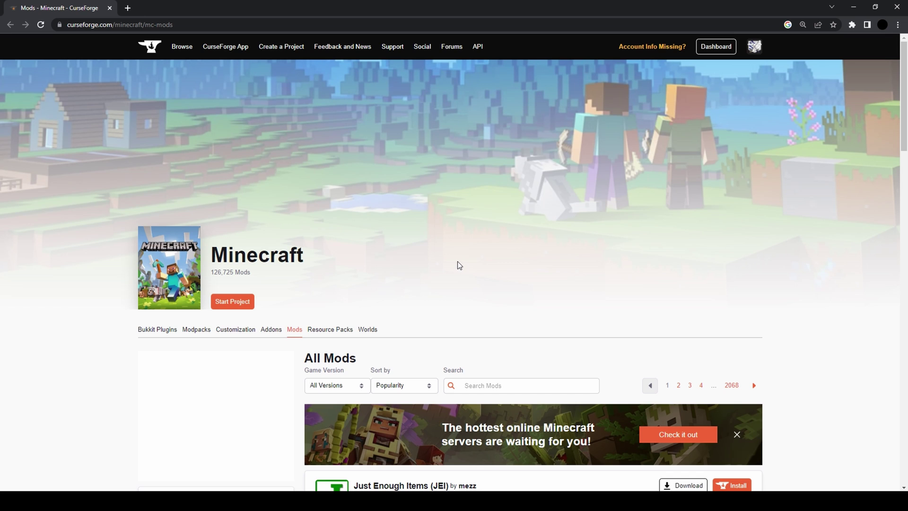
# Step: Find and launch the Minecraft Launcher
pyautogui.press('super')
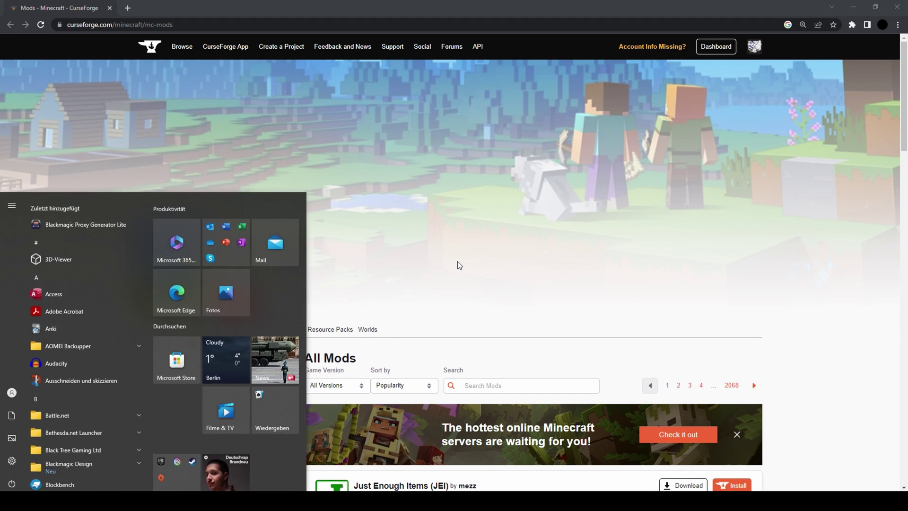
pyautogui.write('minecraft')
pyautogui.press('Return')
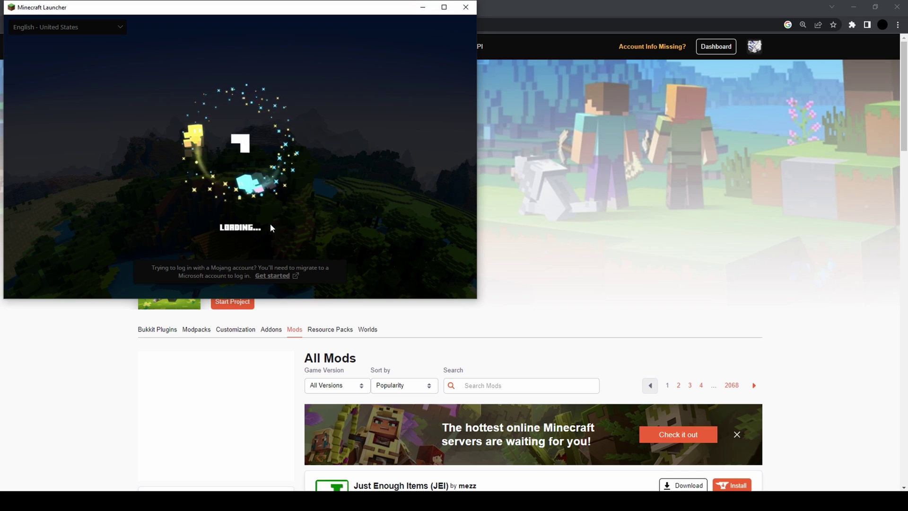
# Step: Open the mods folder in AppData\Roaming\.minecraft, check its mod files, and return to the .minecraft folder
pyautogui.press('super+r')
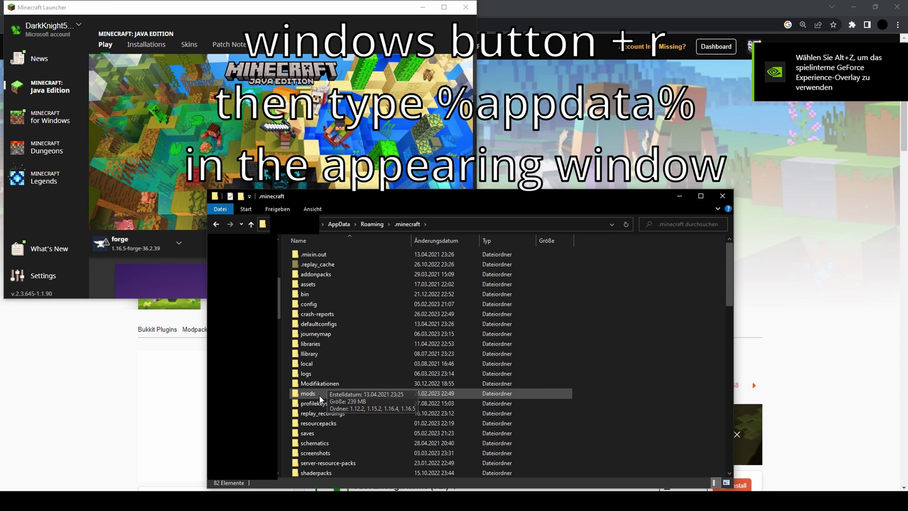
pyautogui.click(331, 394)
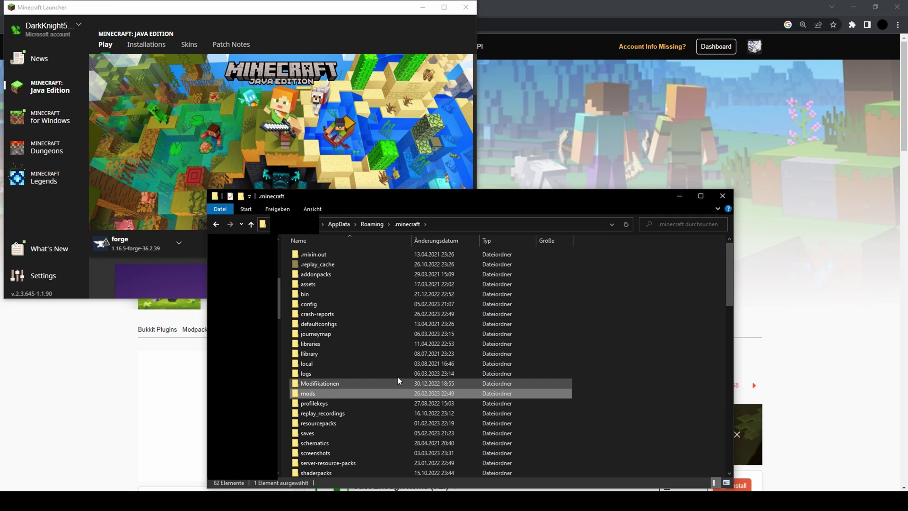
pyautogui.doubleClick(328, 395)
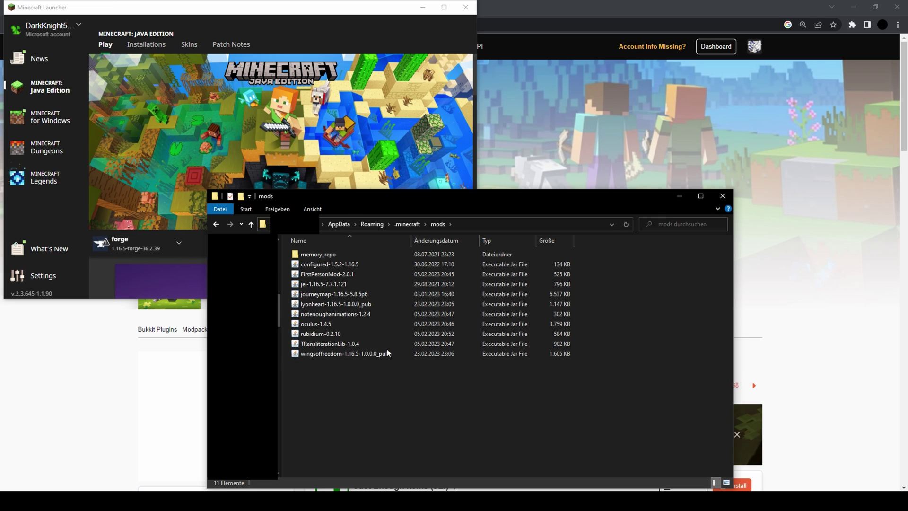
pyautogui.click(404, 223)
# Step: Check the Minecraft Launcher's installation list for the forge 1.16.5-forge-36.2.39 profile
pyautogui.click(266, 12)
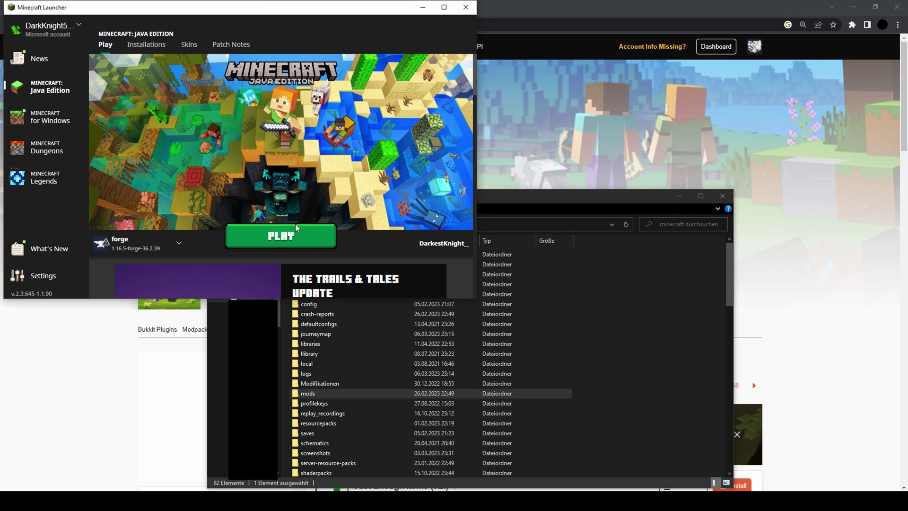
pyautogui.click(171, 243)
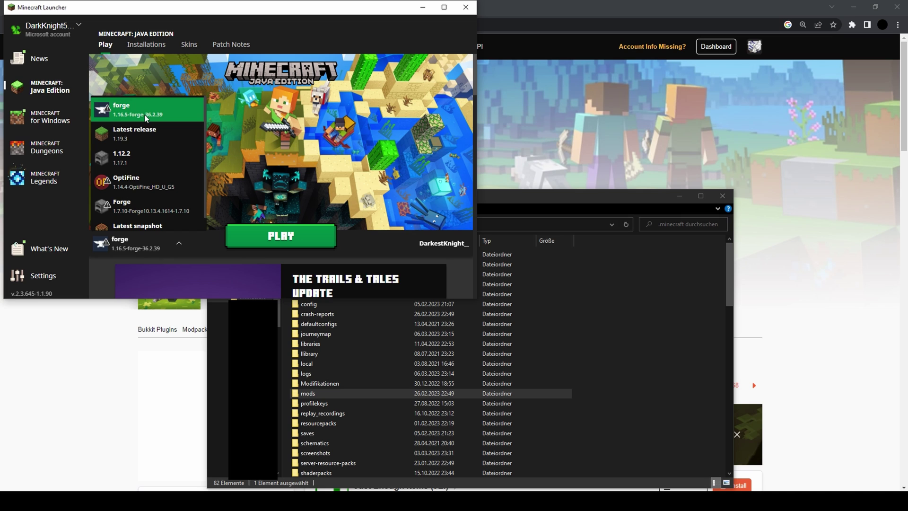
pyautogui.click(168, 251)
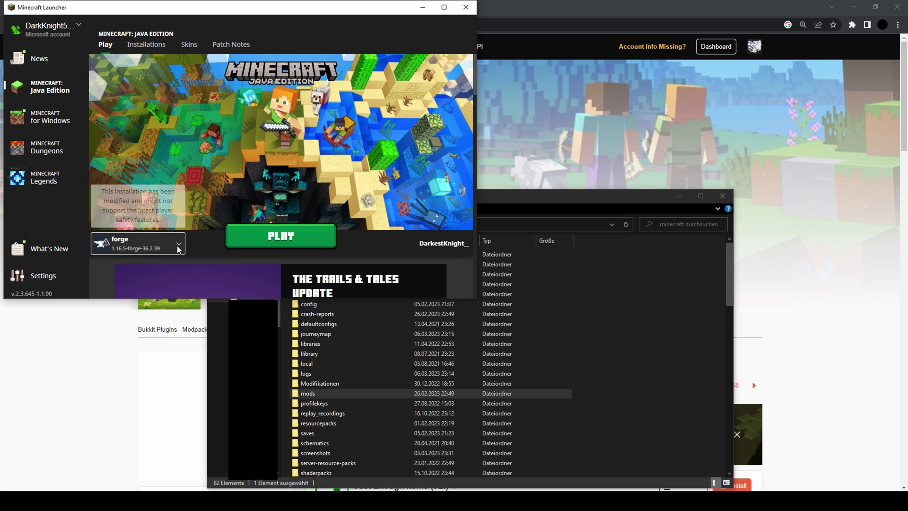
# Step: Minimize the launcher and the .minecraft folder, and browse the list of all Minecraft mods on CurseForge
pyautogui.click(423, 7)
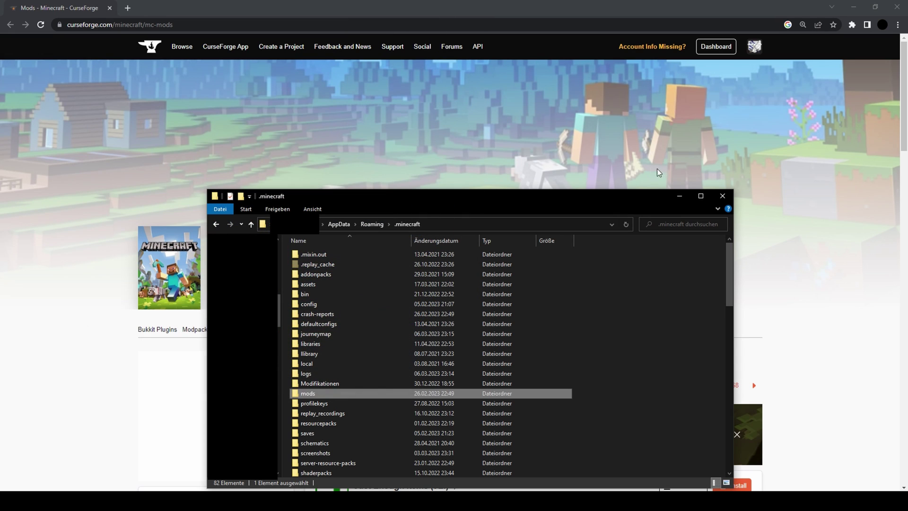
pyautogui.click(680, 196)
pyautogui.scroll(-3, 564, 263)
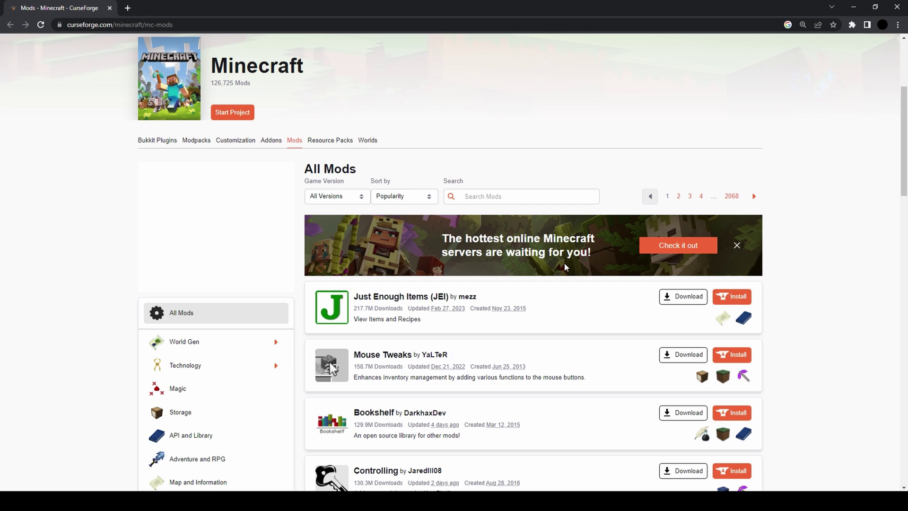
pyautogui.scroll(4, 563, 262)
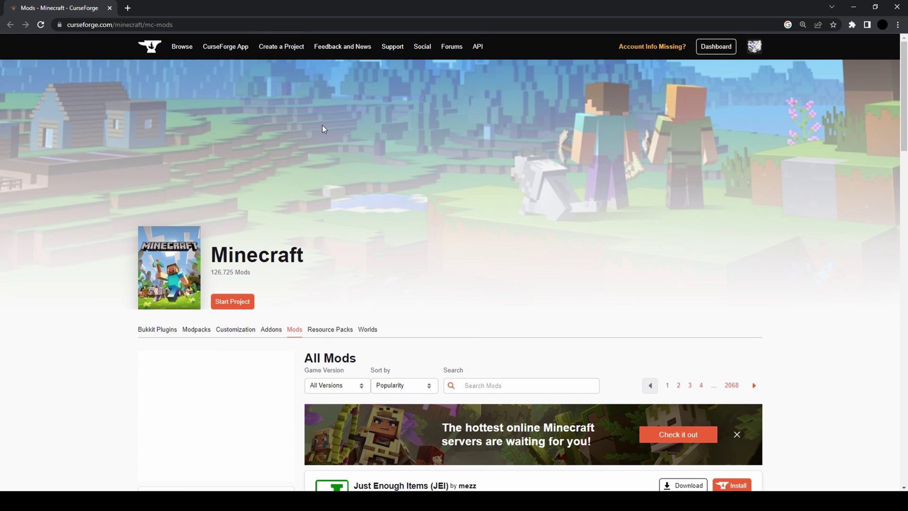
pyautogui.scroll(-5, 188, 76)
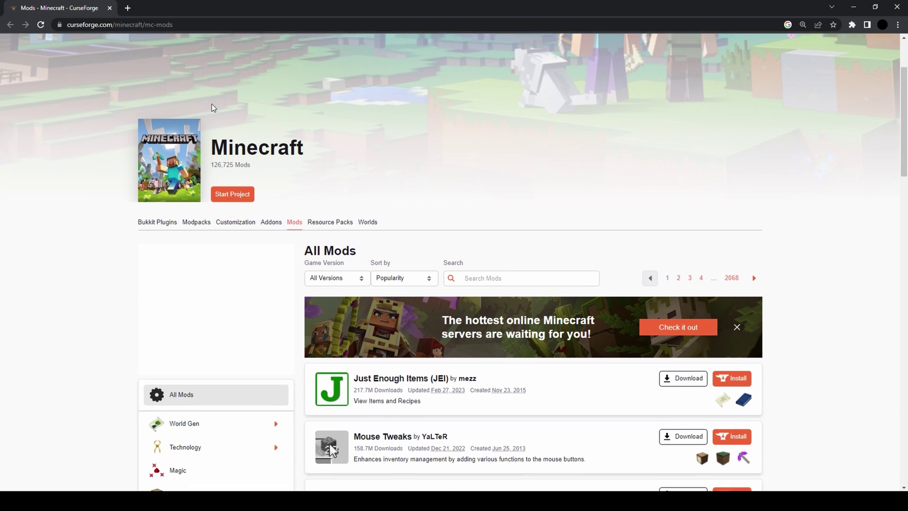
pyautogui.scroll(3, 290, 163)
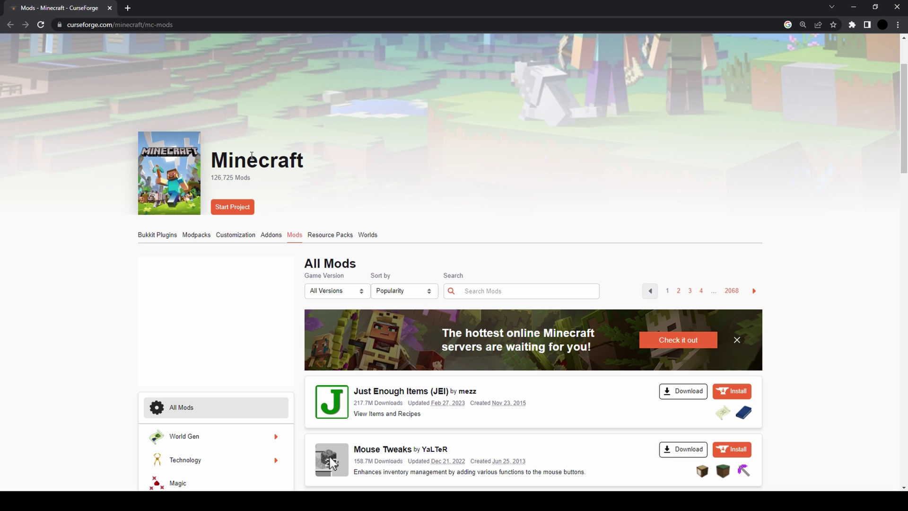
pyautogui.scroll(2, 313, 198)
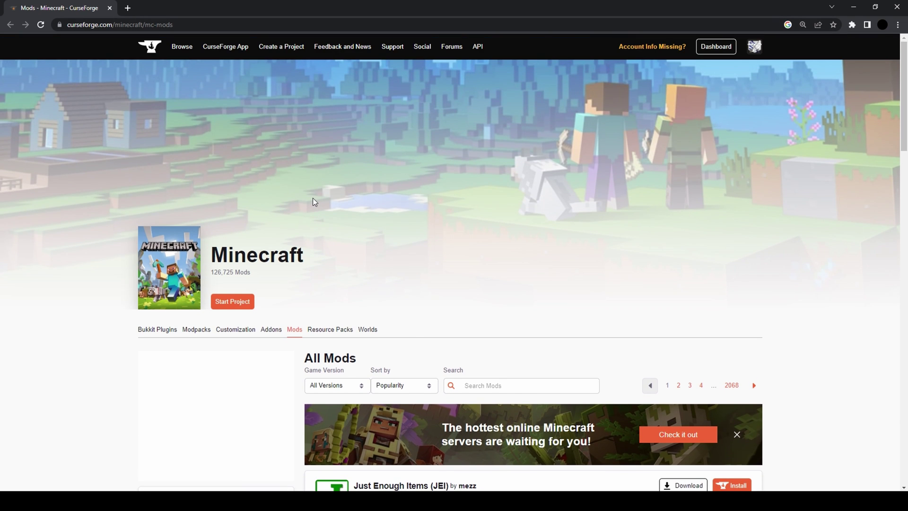
pyautogui.scroll(-8, 516, 200)
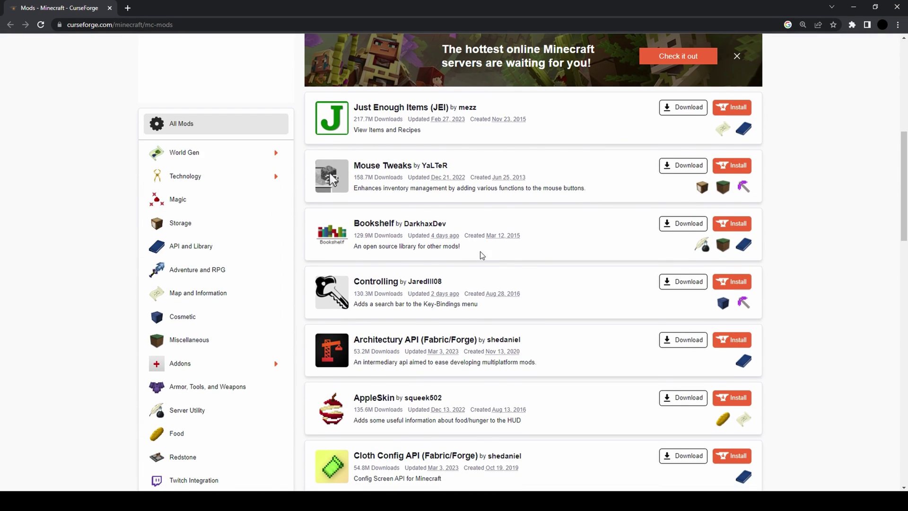
pyautogui.scroll(8, 465, 286)
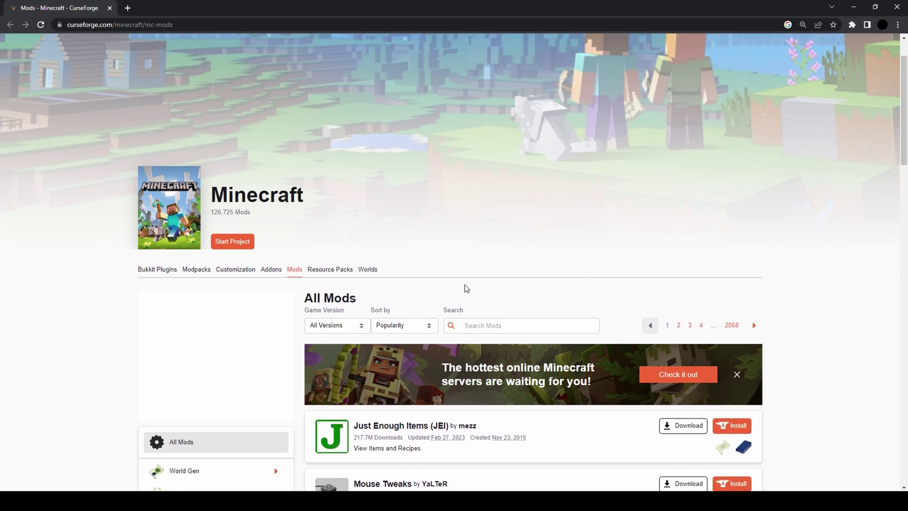
# Step: Search the CurseForge Minecraft mods for "attack on titan" and open the Wings of Freedom mod page
pyautogui.click(470, 385)
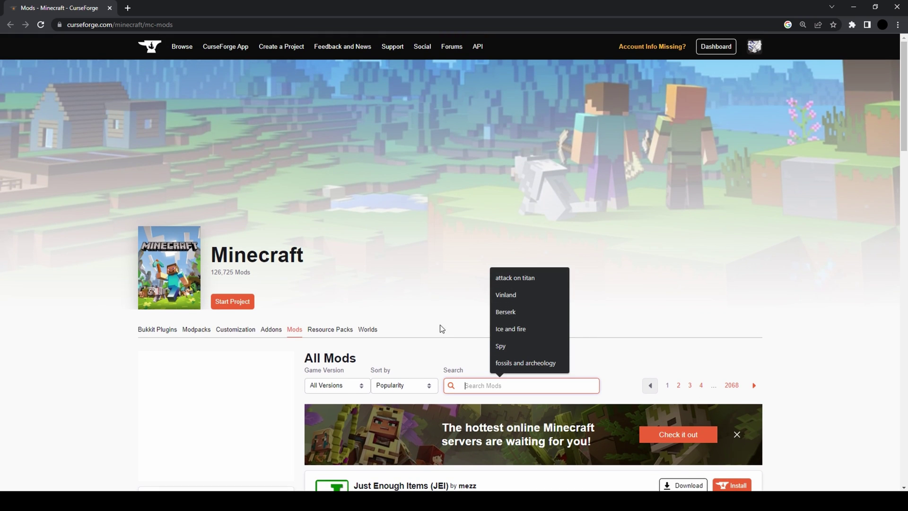
pyautogui.scroll(-2, 442, 329)
pyautogui.click(519, 295)
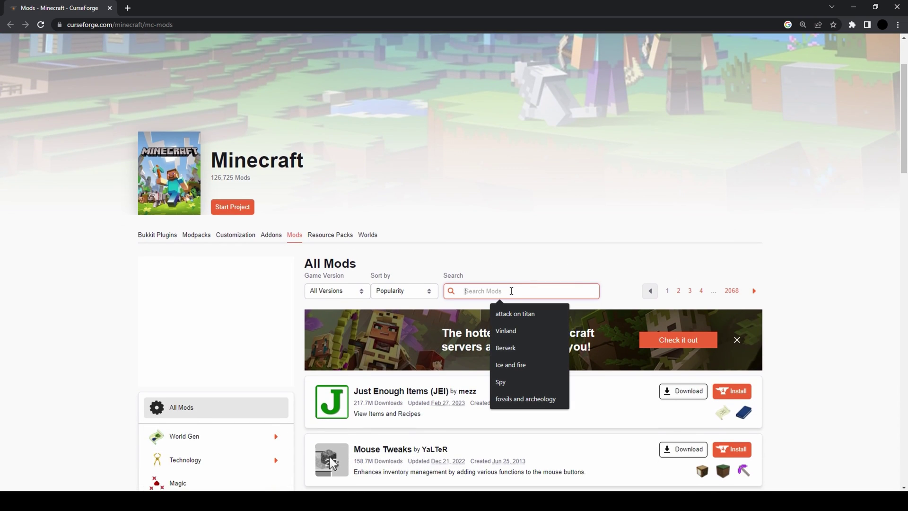
pyautogui.click(514, 317)
pyautogui.press('Return')
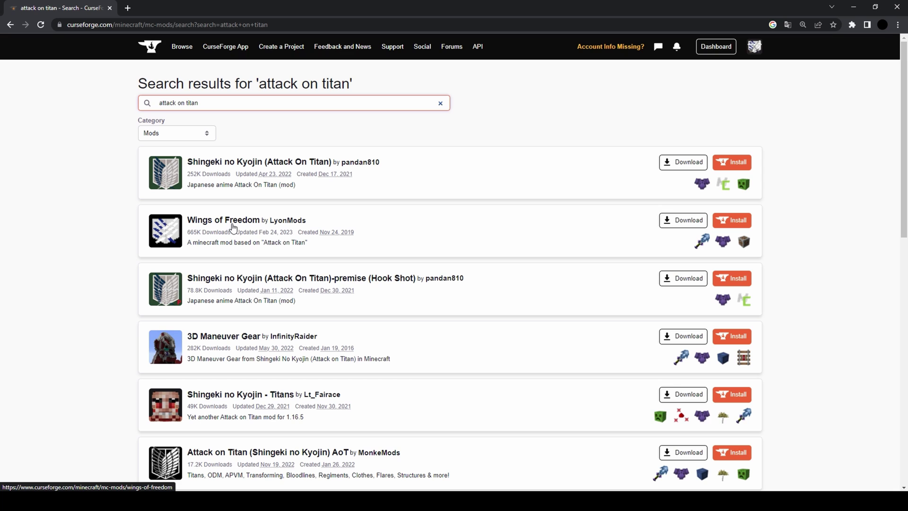
pyautogui.click(233, 225)
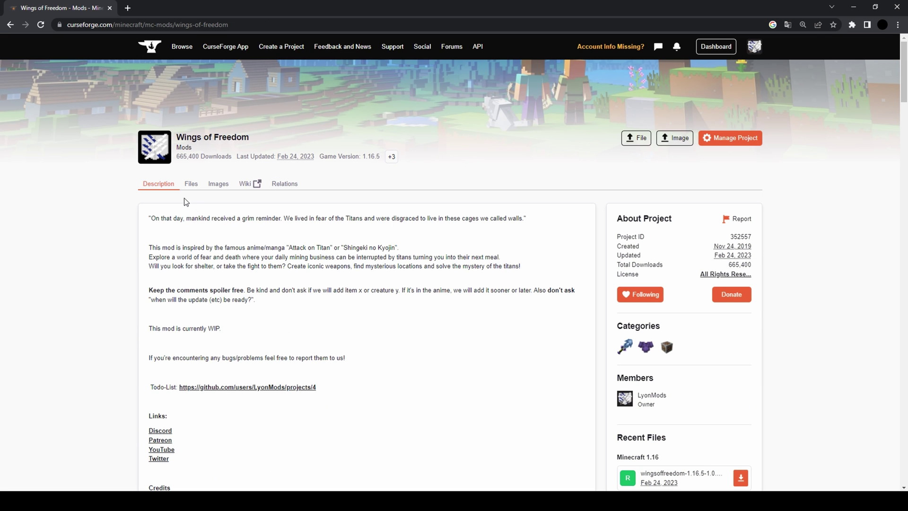
# Step: Download the main file wingsoffreedom-1.16.5-1.0.0.0_pub.jar from the Wings of Freedom mod's files
pyautogui.click(193, 184)
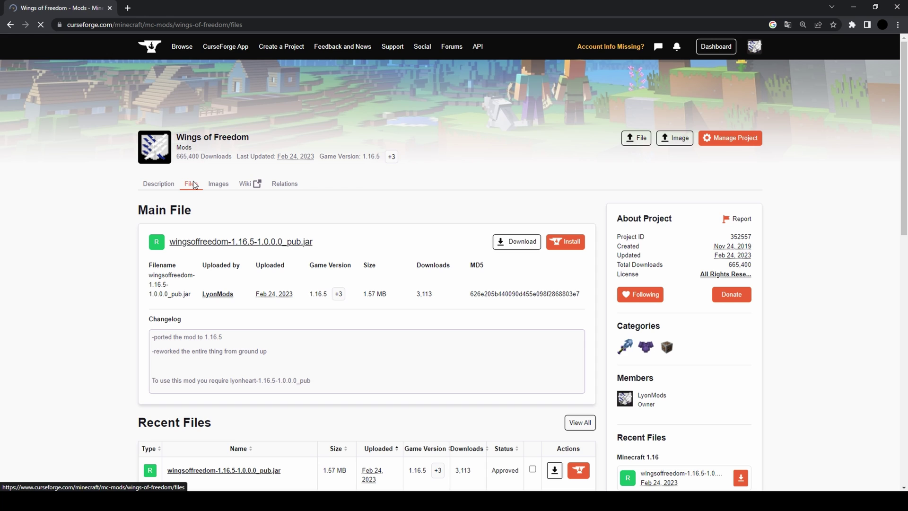
pyautogui.scroll(-8, 253, 271)
pyautogui.scroll(8, 302, 383)
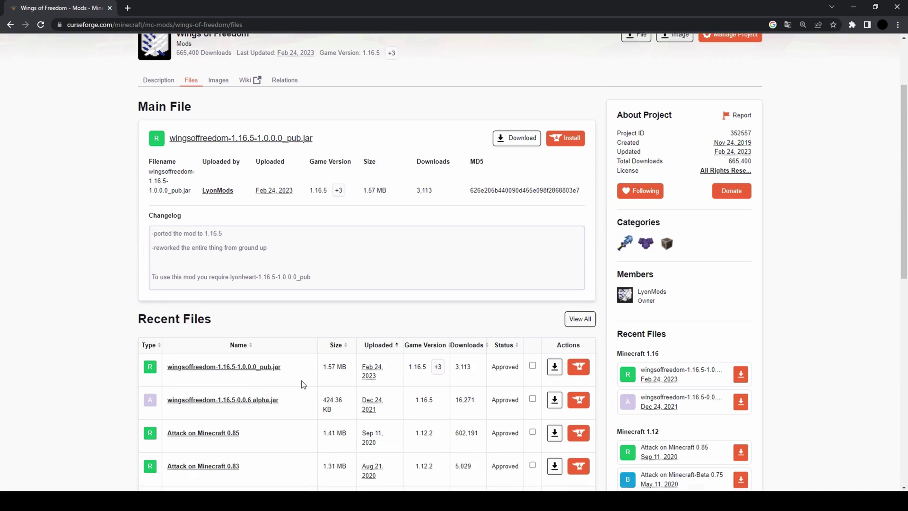
pyautogui.scroll(-4, 304, 380)
pyautogui.scroll(2, 303, 381)
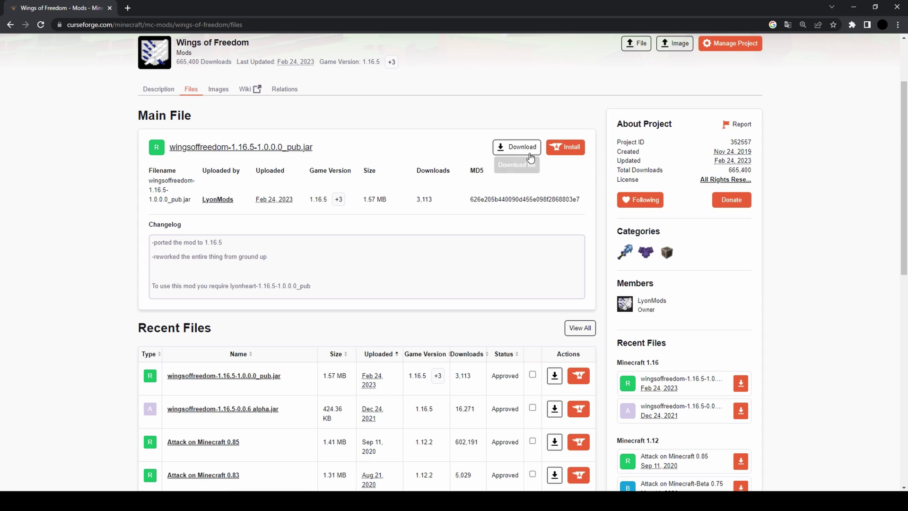
pyautogui.click(529, 151)
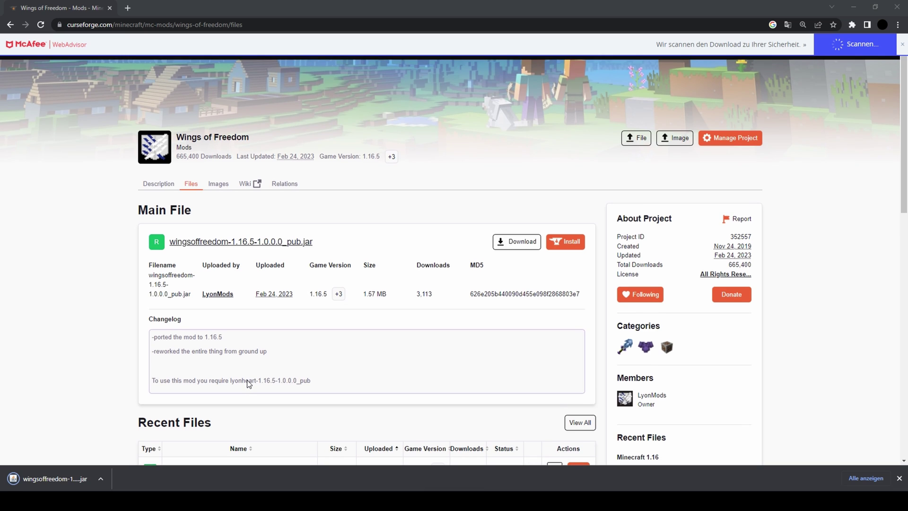
pyautogui.click(904, 46)
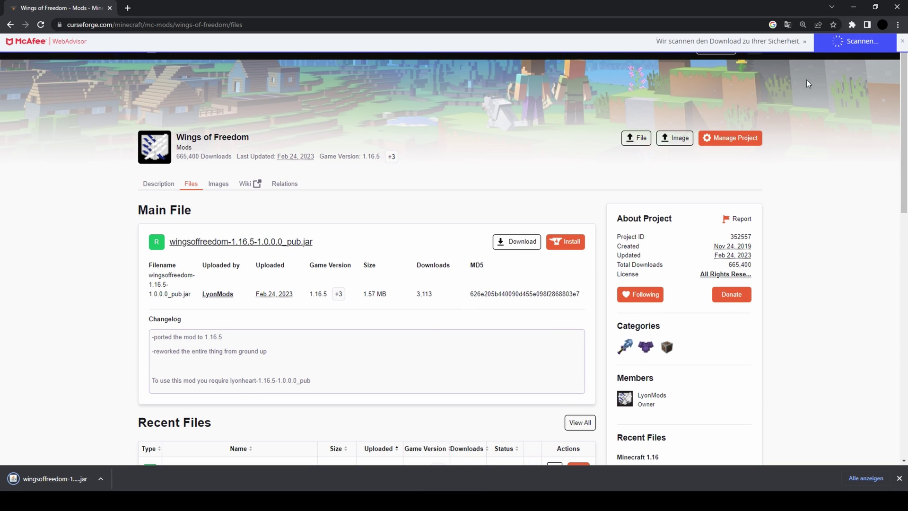
# Step: Look up the dependencies of Wings of Freedom and open the page of the required Lyonheart mod
pyautogui.scroll(-2, 255, 233)
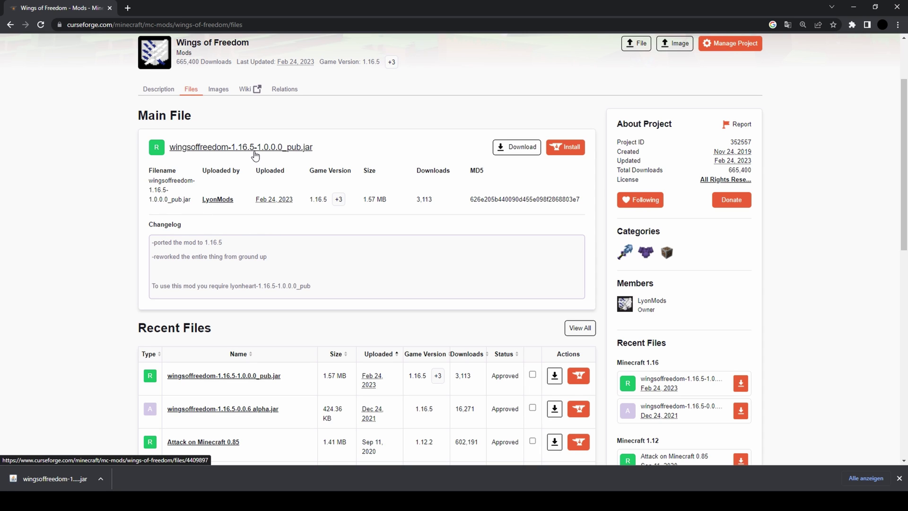
pyautogui.scroll(1, 277, 156)
pyautogui.scroll(1, 277, 156)
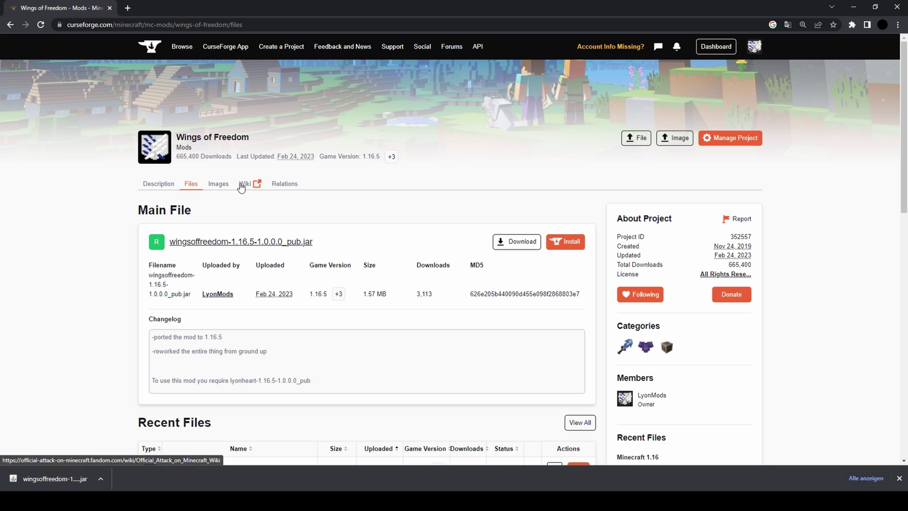
pyautogui.click(285, 185)
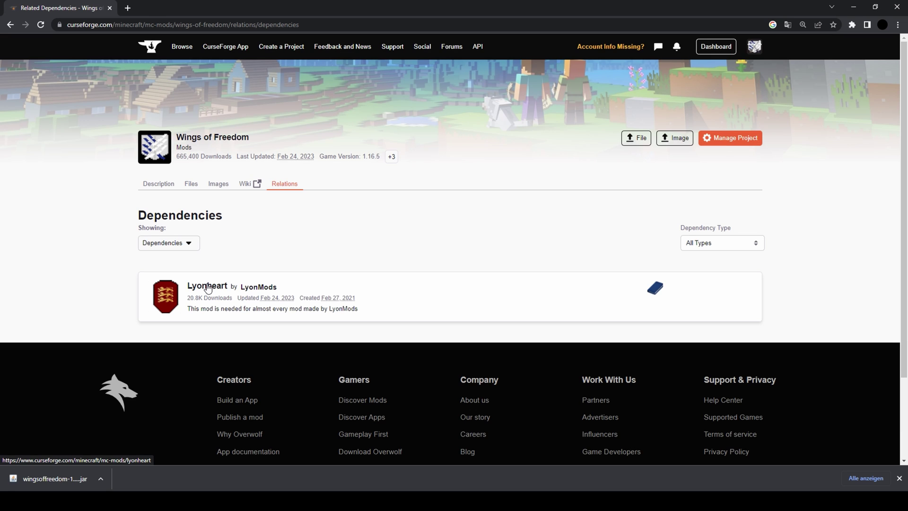
pyautogui.click(208, 287)
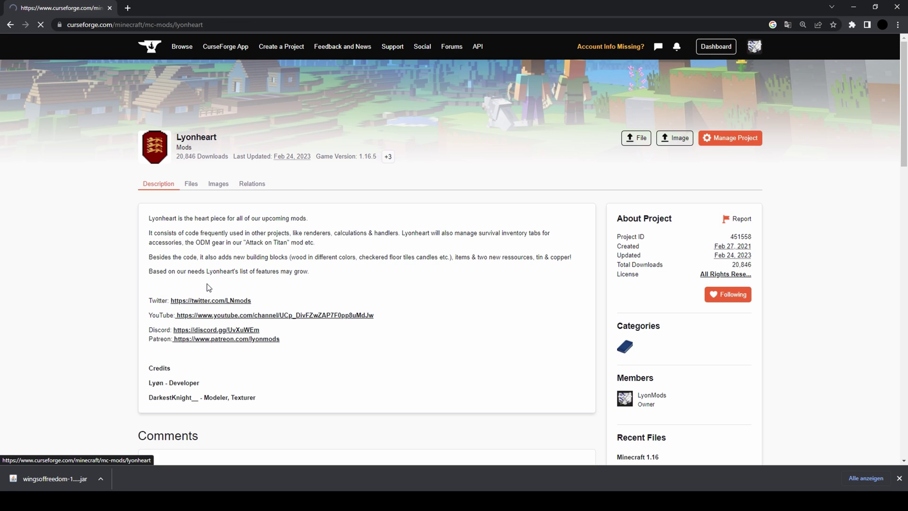
# Step: Download the main file lyonheart-1.16.5-1.0.0.0_pub.jar from the Lyonheart mod's files
pyautogui.scroll(-2, 225, 112)
pyautogui.click(192, 89)
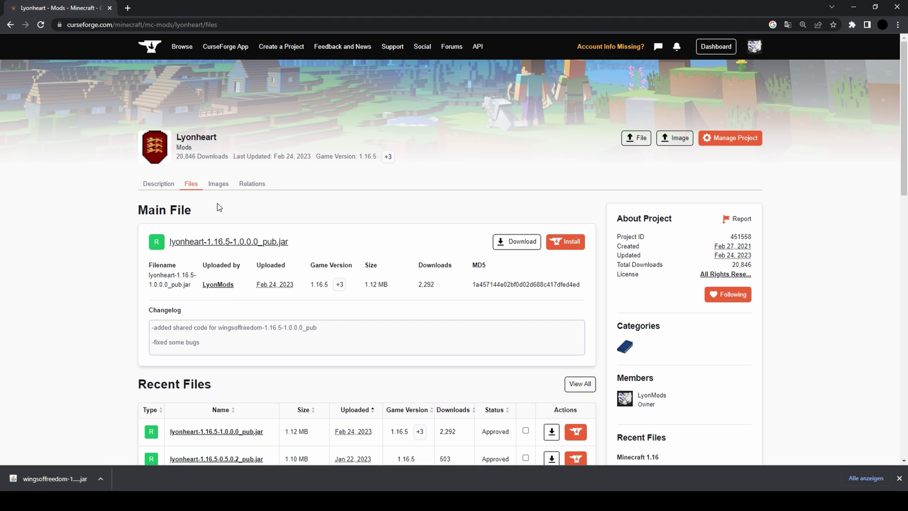
pyautogui.scroll(-2, 227, 203)
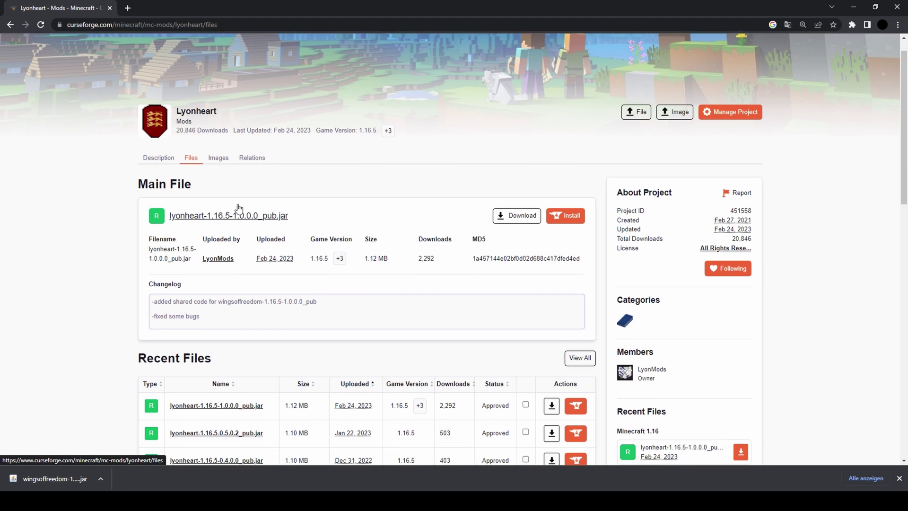
pyautogui.scroll(-8, 256, 374)
pyautogui.scroll(10, 259, 375)
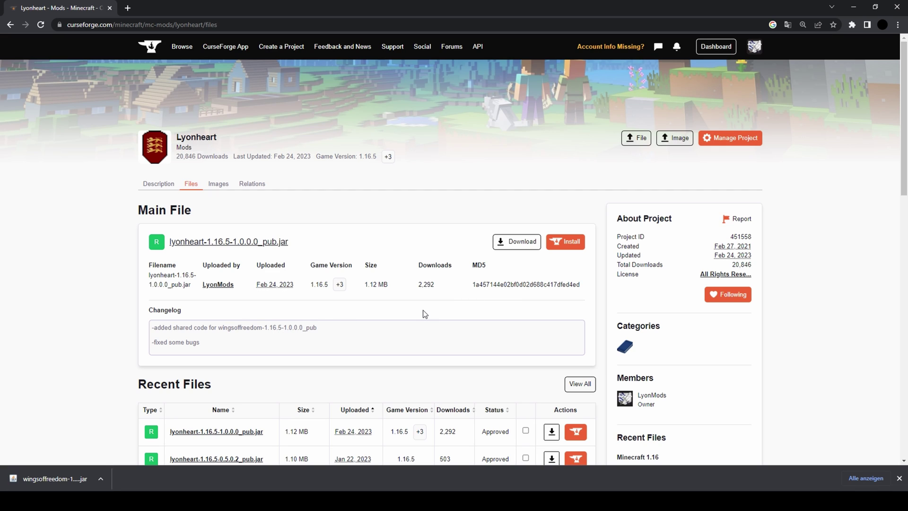
pyautogui.click(523, 244)
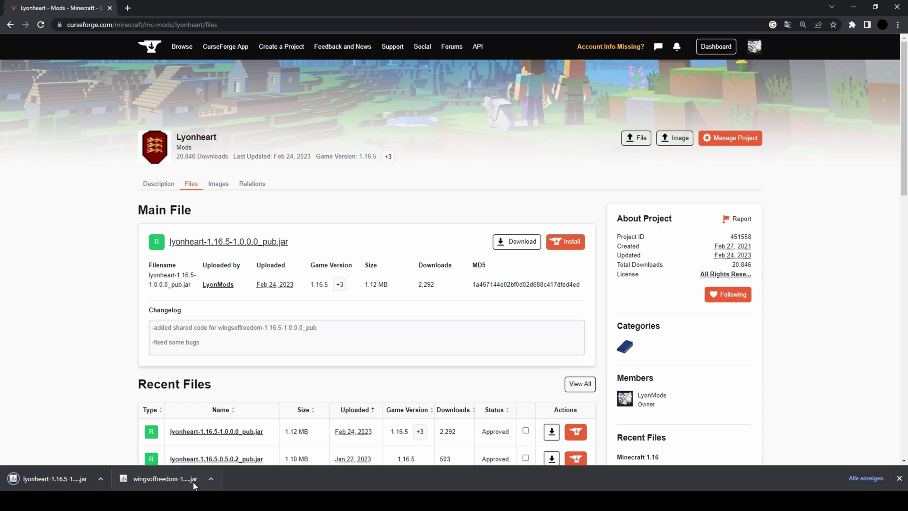
# Step: Bring up the .minecraft folder window and open the Downloads folder in a separate window
pyautogui.click(195, 454)
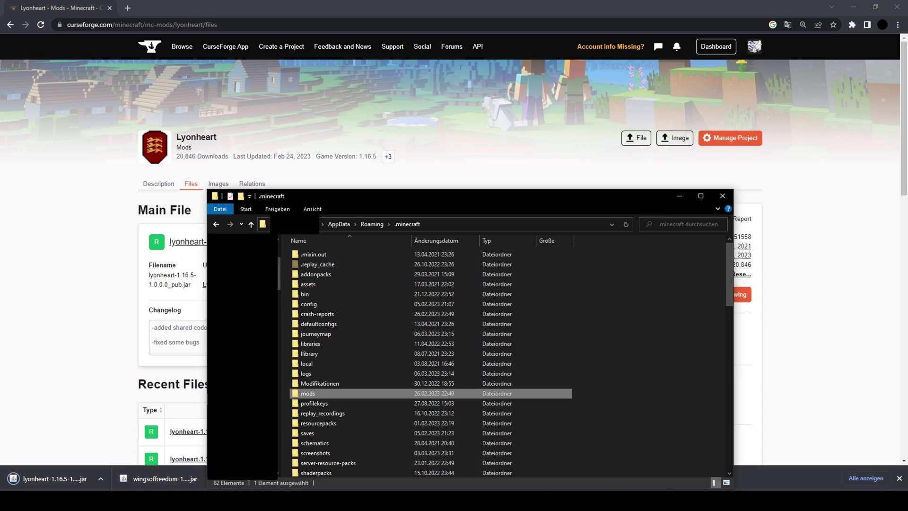
pyautogui.rightClick(262, 224)
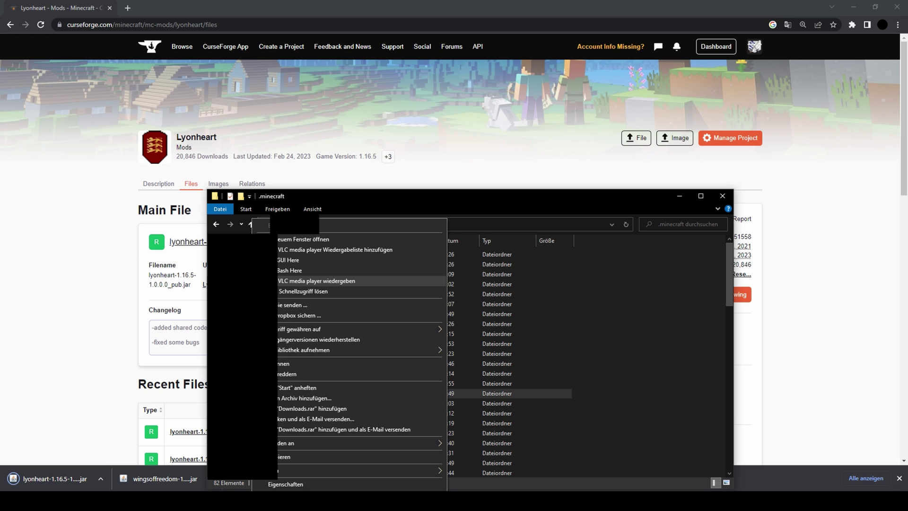
pyautogui.click(292, 234)
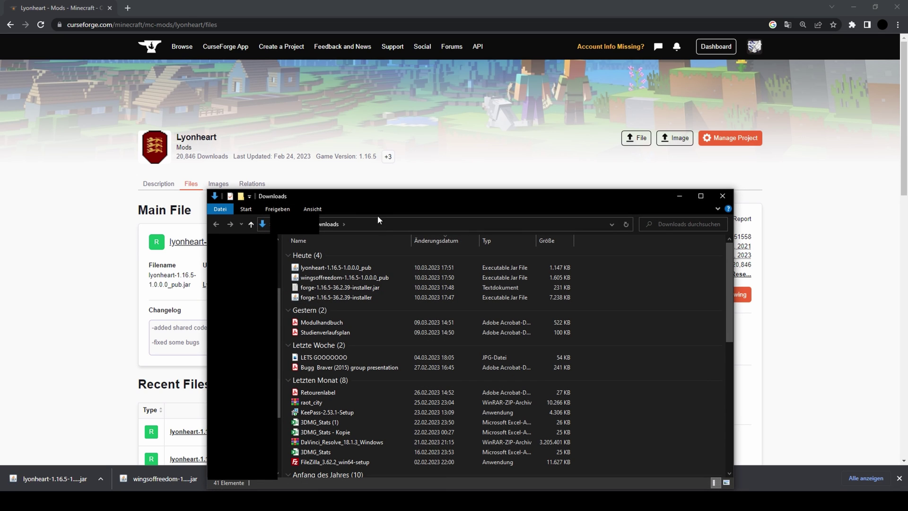
# Step: Move the downloaded lyonheart and wingsoffreedom jar files from Downloads into the .minecraft mods folder, replacing the existing copies
pyautogui.moveTo(592, 276); pyautogui.dragTo(541, 266)
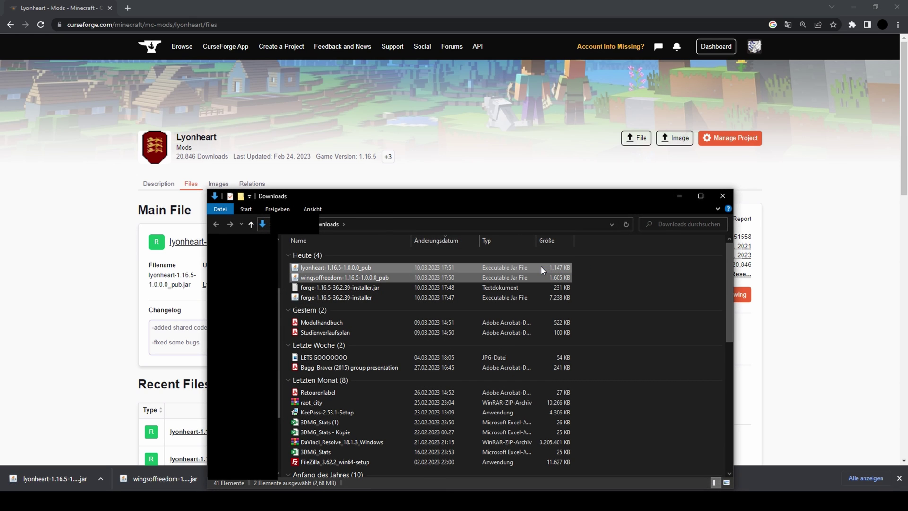
pyautogui.moveTo(516, 197); pyautogui.dragTo(381, 157)
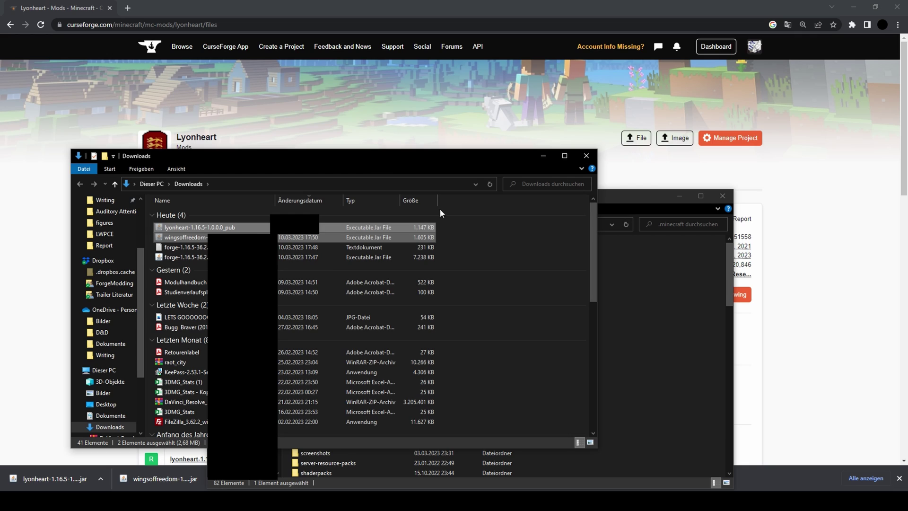
pyautogui.click(408, 374)
pyautogui.doubleClick(330, 397)
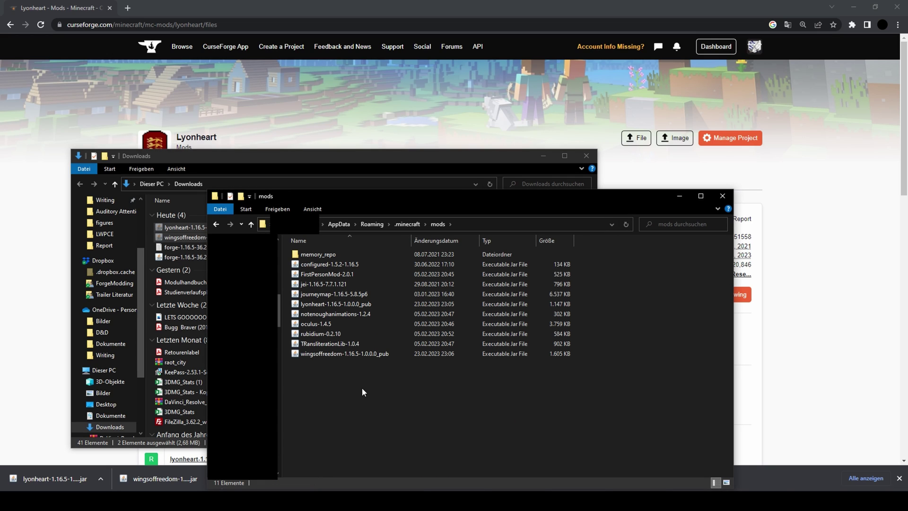
pyautogui.hotkey('ctrl', 'v')
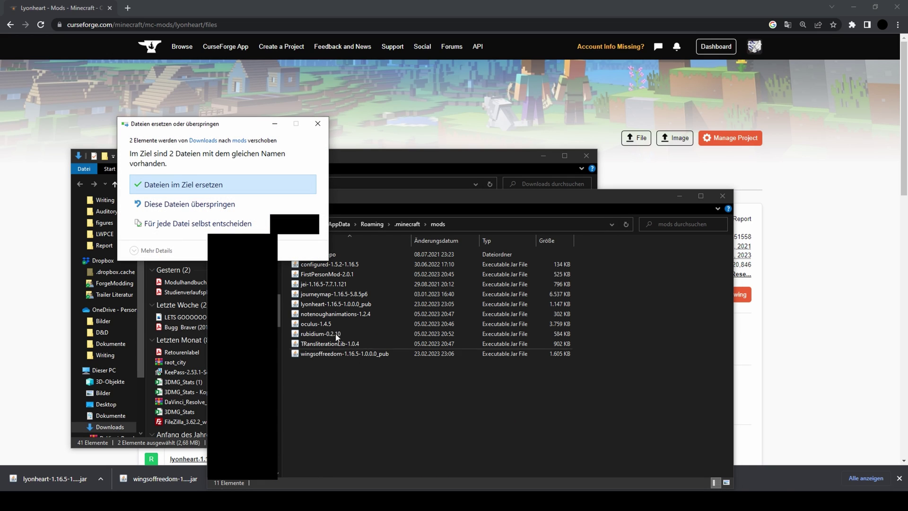
pyautogui.click(214, 189)
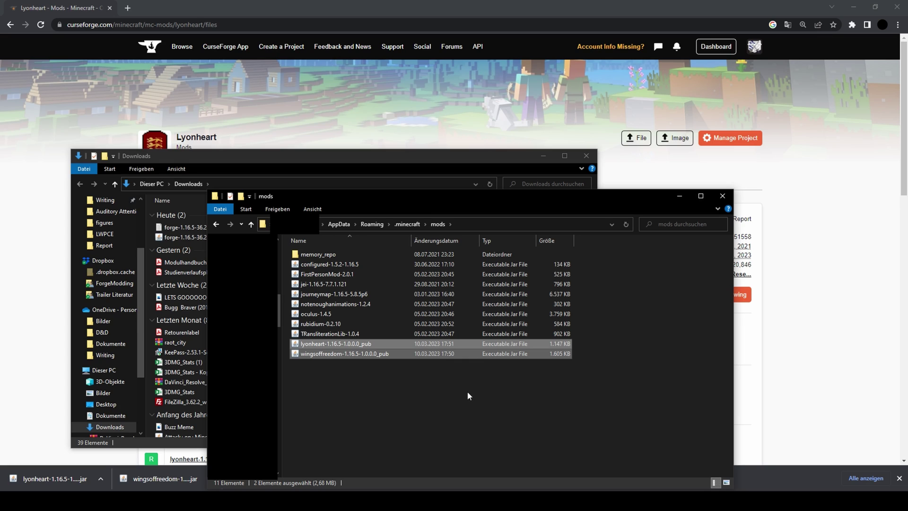
pyautogui.click(438, 382)
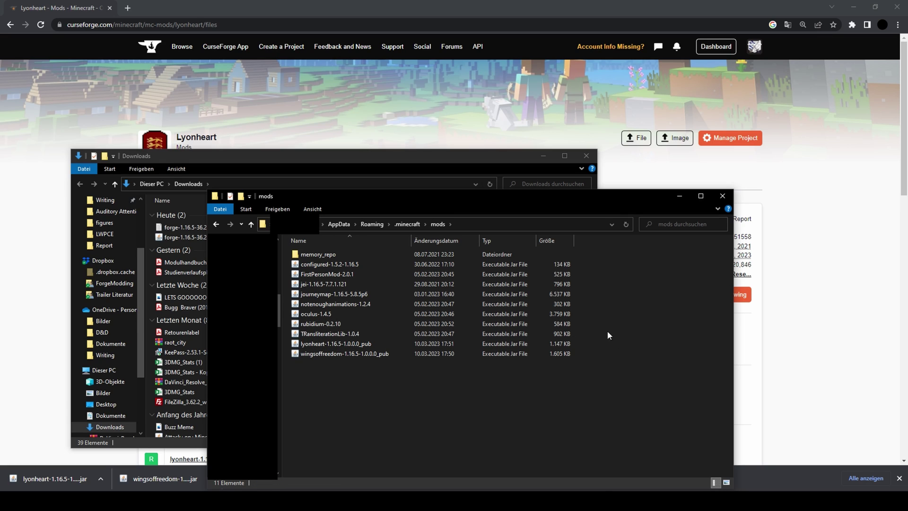
pyautogui.moveTo(608, 335); pyautogui.dragTo(417, 267)
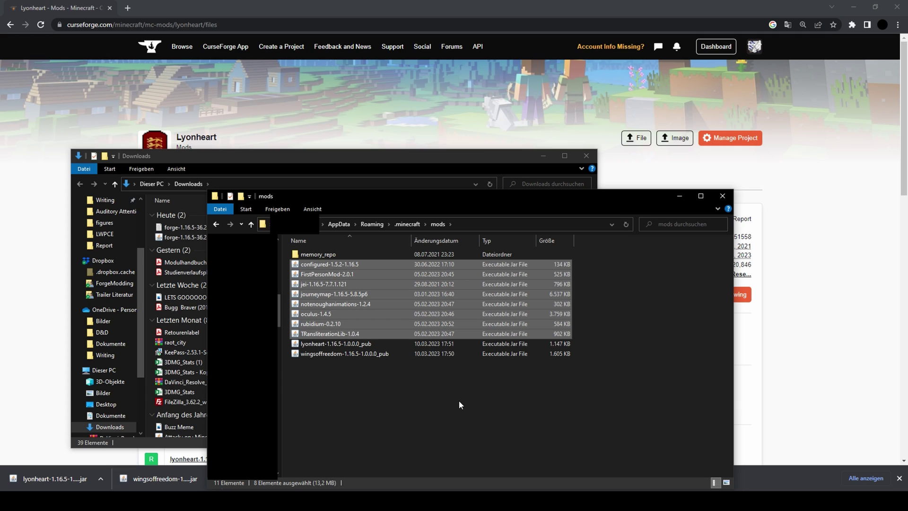
pyautogui.click(430, 408)
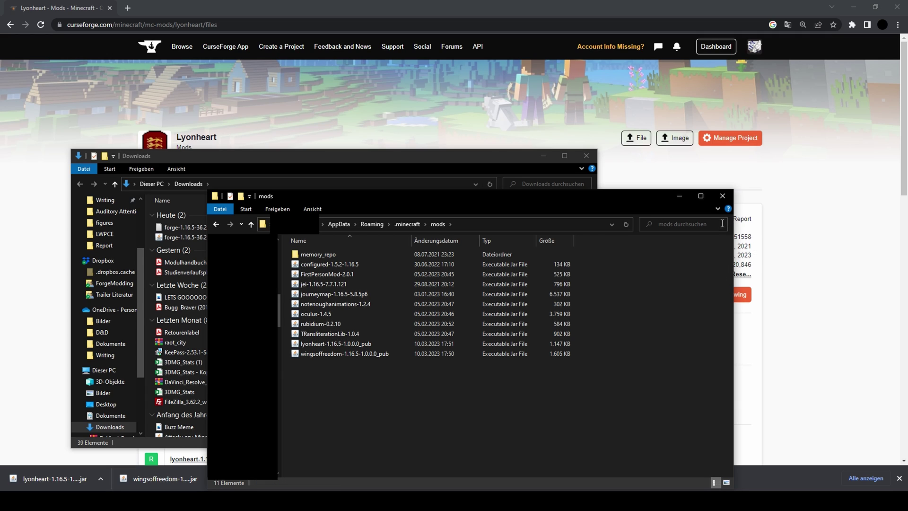
# Step: Close the mods and Downloads folder windows and dismiss the browser's download bar
pyautogui.click(722, 196)
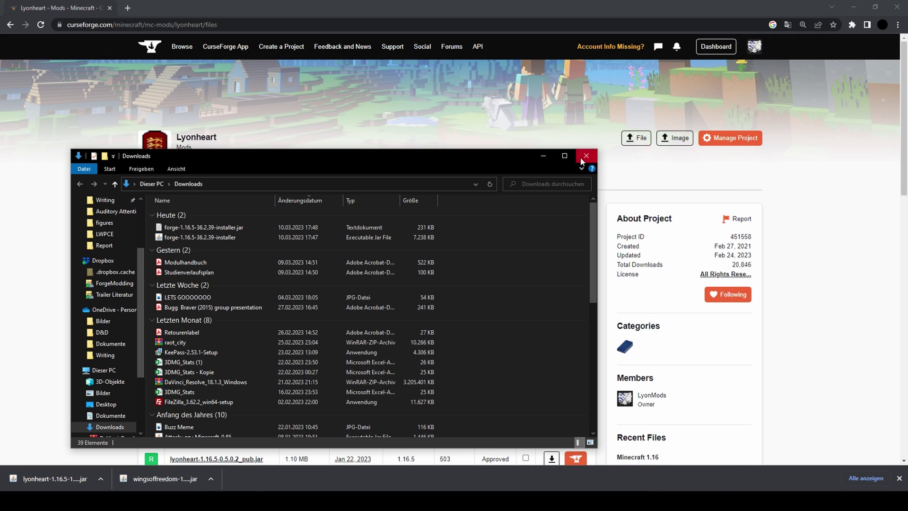
pyautogui.click(586, 156)
pyautogui.click(900, 479)
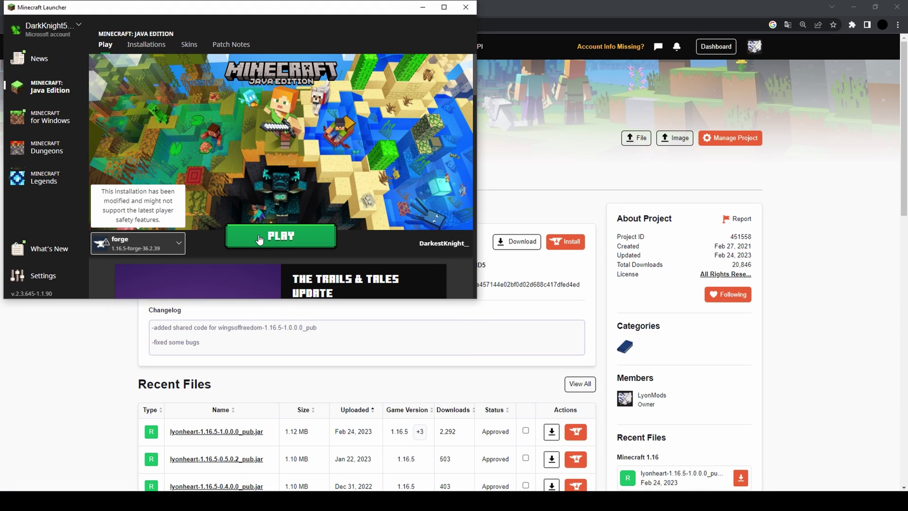
# Step: Launch the forge 1.16.5-forge-36.2.39 installation from the Minecraft Launcher and accept the risk warning about the modified installation
pyautogui.click(259, 236)
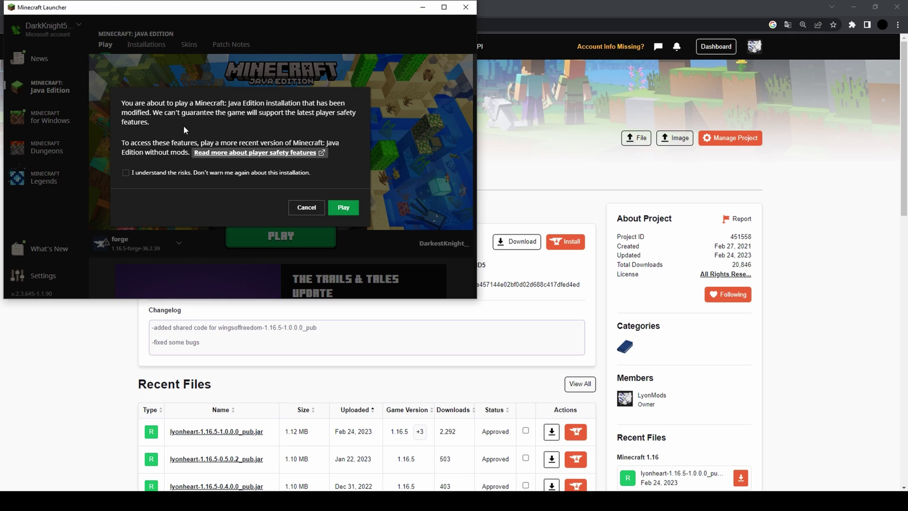
pyautogui.click(135, 173)
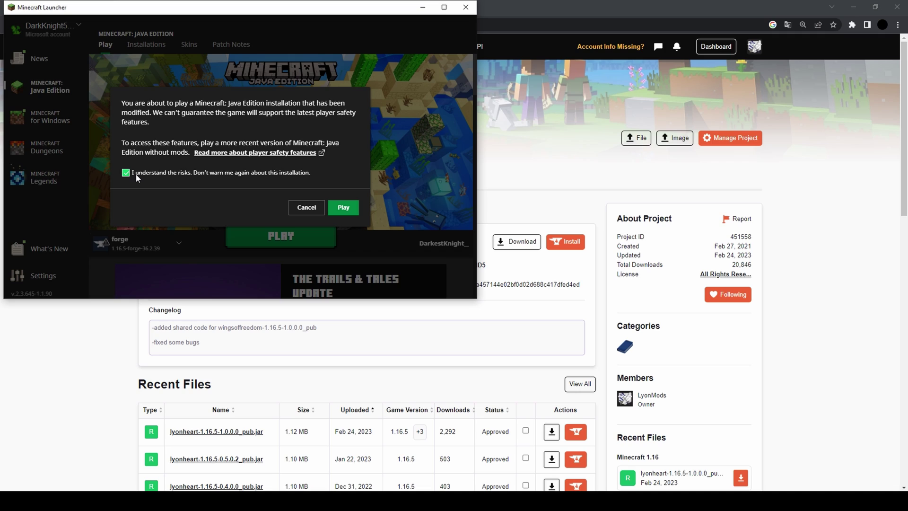
pyautogui.click(136, 175)
pyautogui.click(131, 173)
pyautogui.click(125, 172)
pyautogui.click(343, 208)
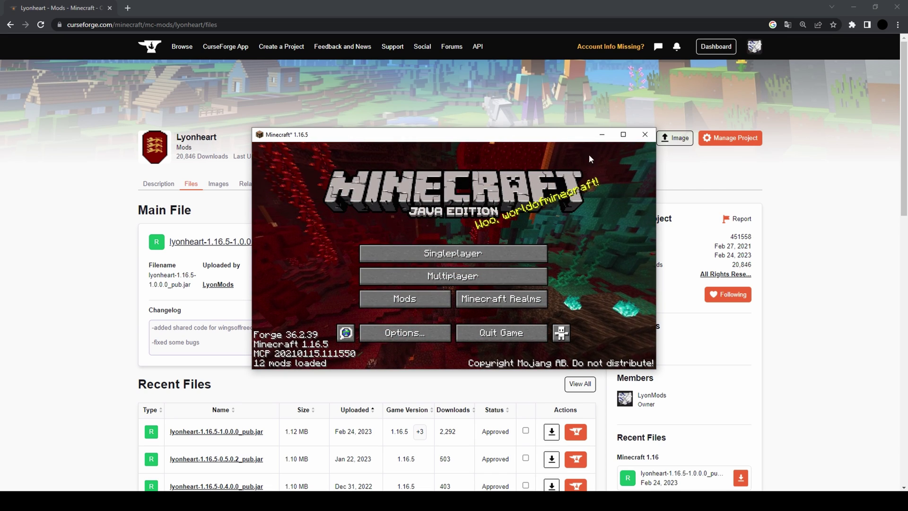
# Step: Maximize the Minecraft window and load the Shiganshina_world save in singleplayer
pyautogui.click(624, 134)
pyautogui.click(497, 208)
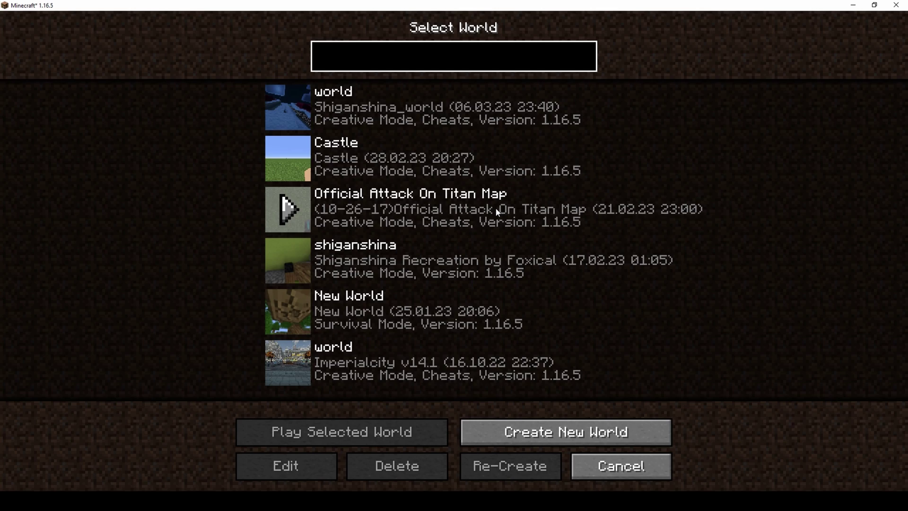
pyautogui.click(291, 93)
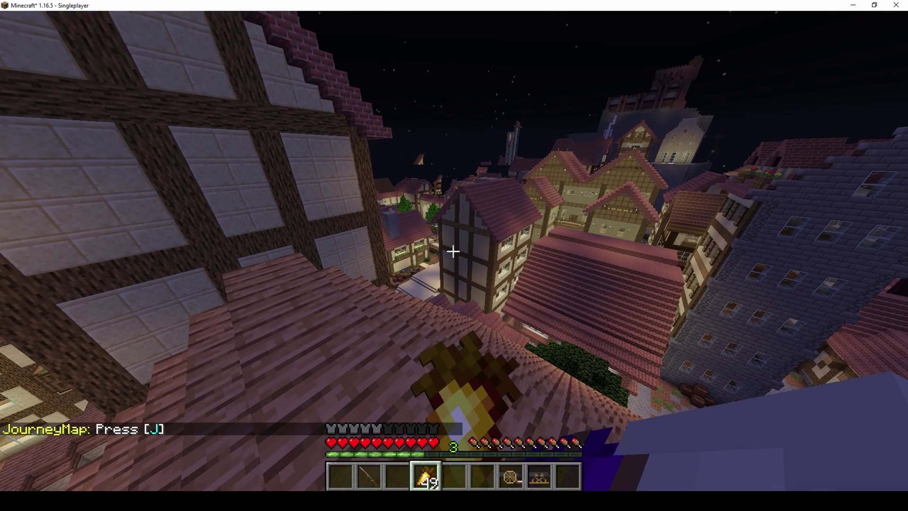
# Step: Check the player's inventory, close it, and switch the game mode to Creative
pyautogui.scroll(1, 453, 252)
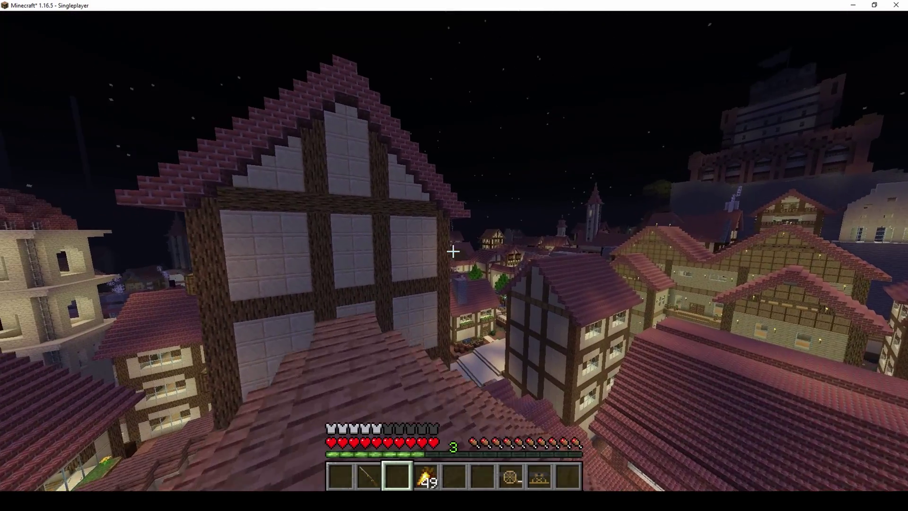
pyautogui.press('e')
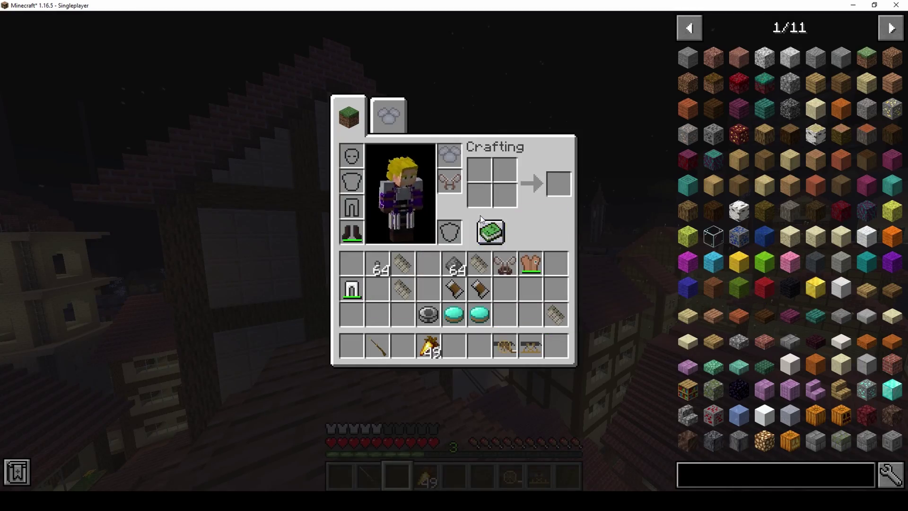
pyautogui.press('e')
pyautogui.hotkey('F3', 'F4')
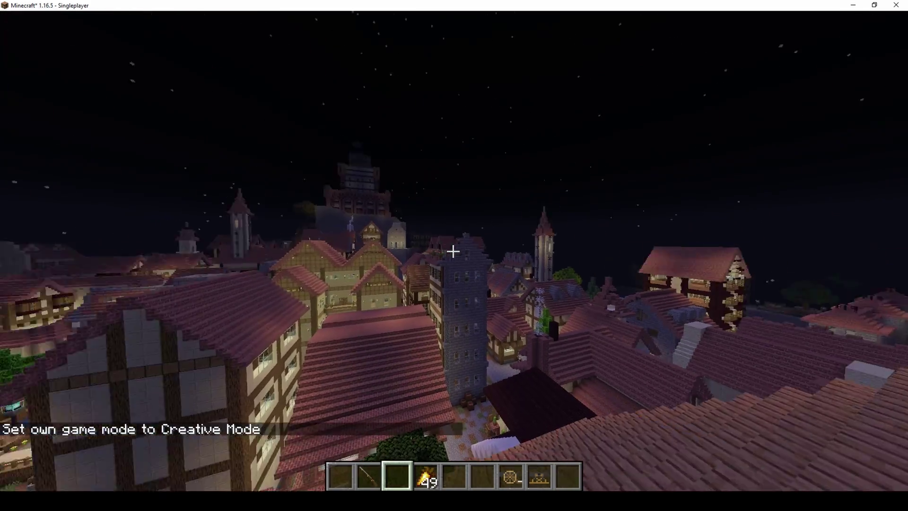
# Step: Browse the Wings of Freedom, TDM Gear Parts and Lyonheart item categories in the creative inventory and close it
pyautogui.press('e')
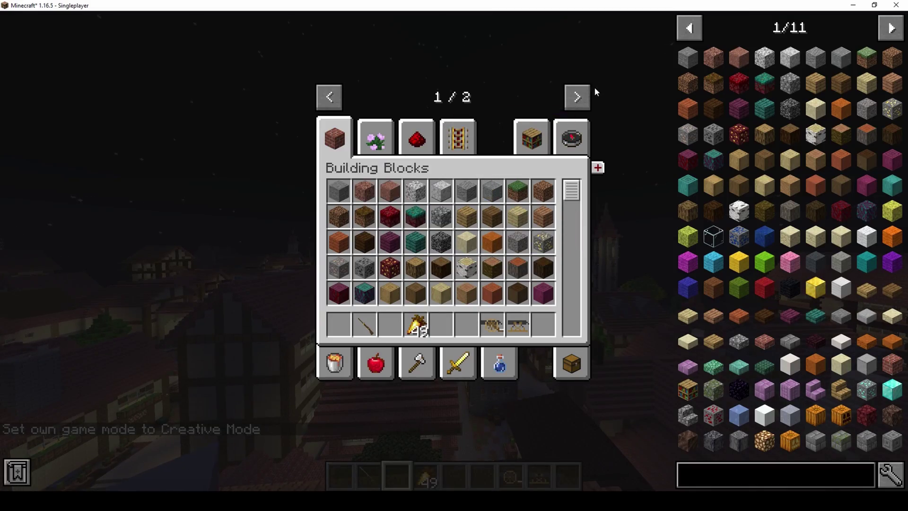
pyautogui.click(578, 97)
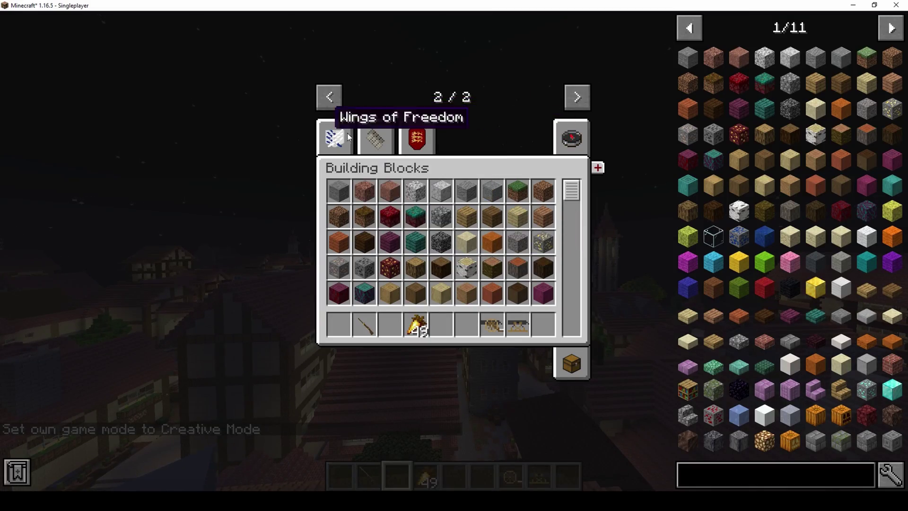
pyautogui.click(378, 141)
pyautogui.click(334, 138)
pyautogui.click(363, 136)
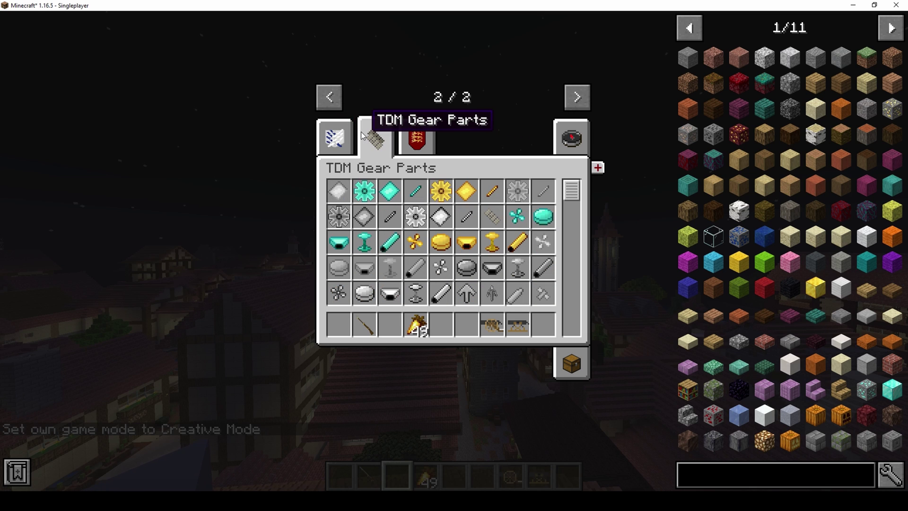
pyautogui.click(426, 135)
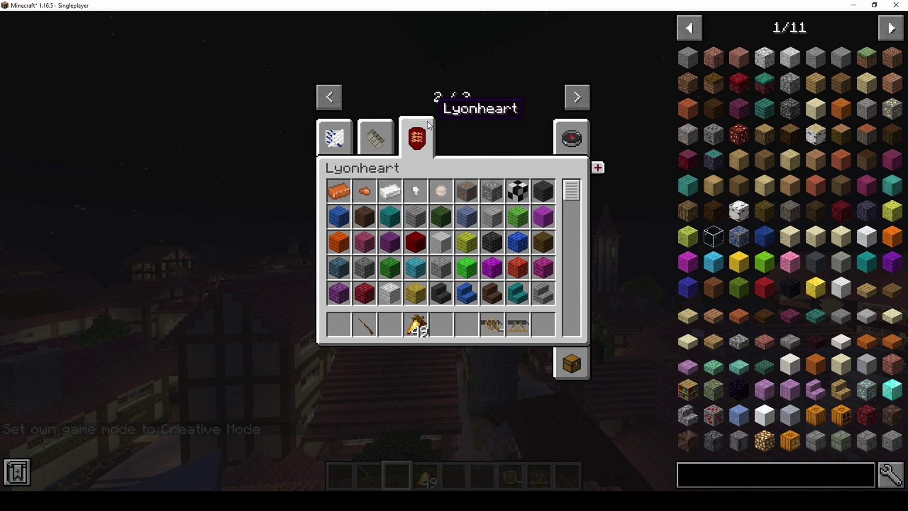
pyautogui.scroll(-8, 509, 246)
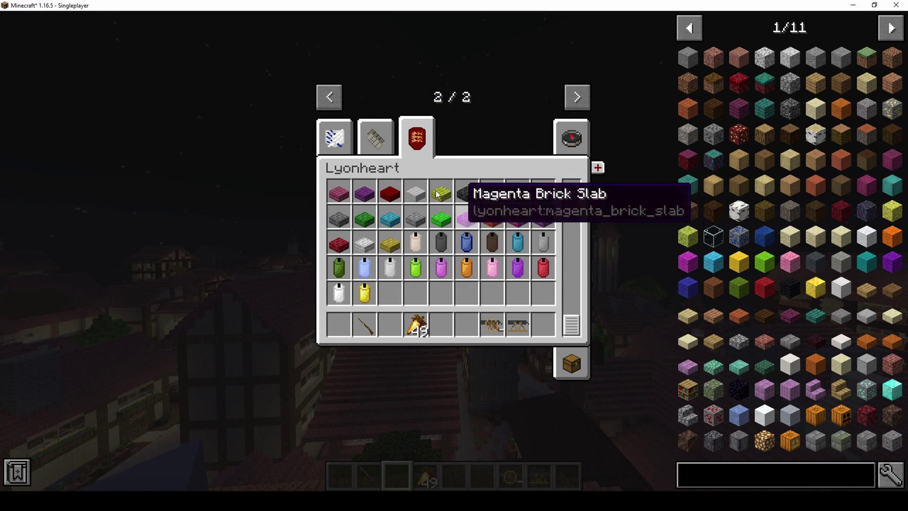
pyautogui.press('e')
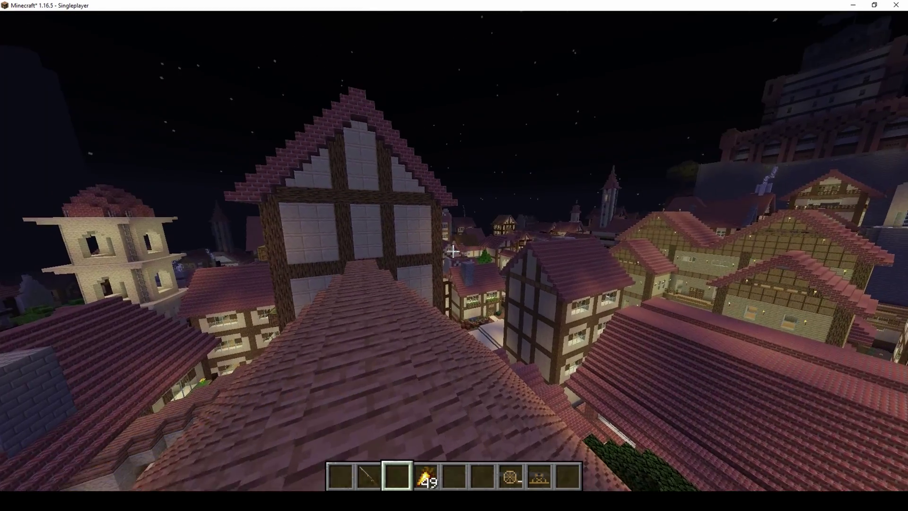
# Step: Inspect the character in the front-facing third-person view, first on the rooftop and again with the dual weapons equipped
pyautogui.press('F5')
pyautogui.press('F5')
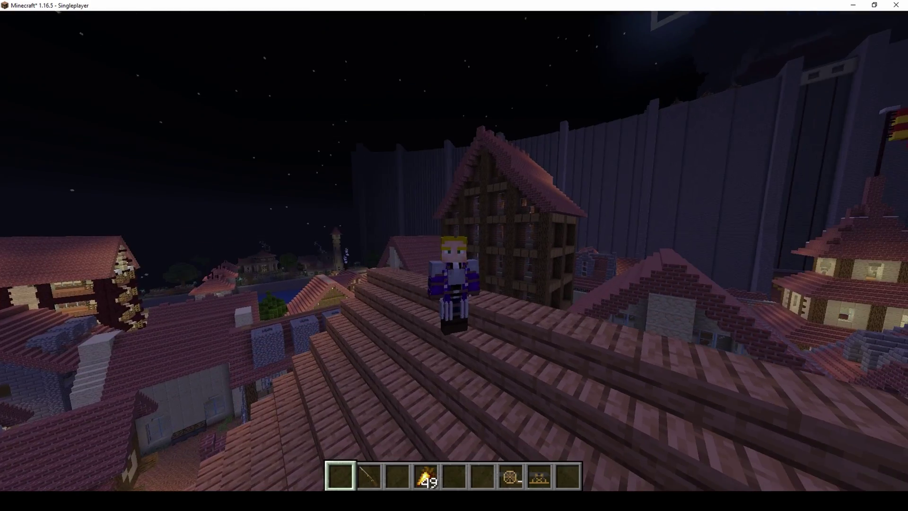
pyautogui.press('F5')
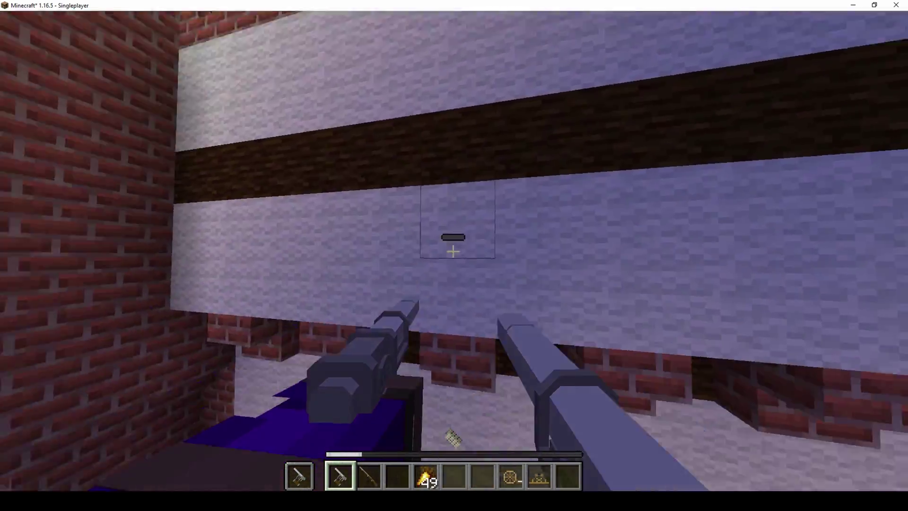
pyautogui.press('F5')
pyautogui.press('F5')
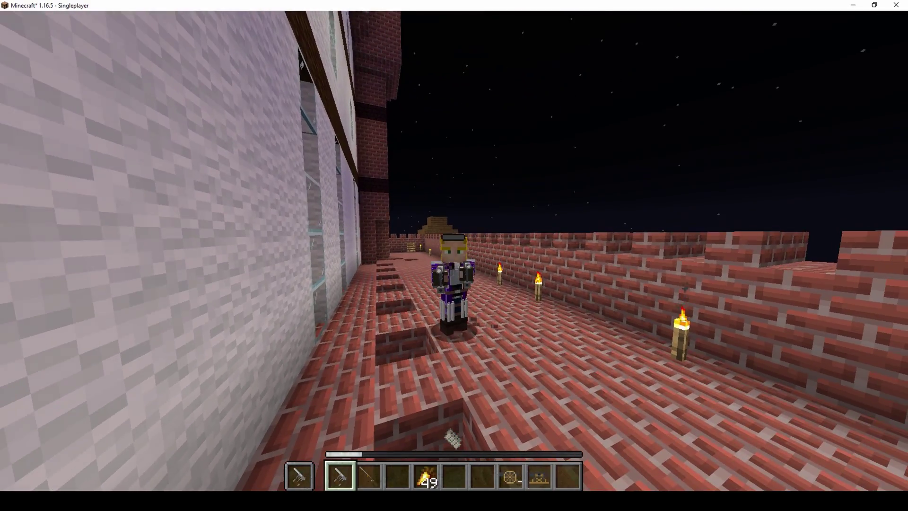